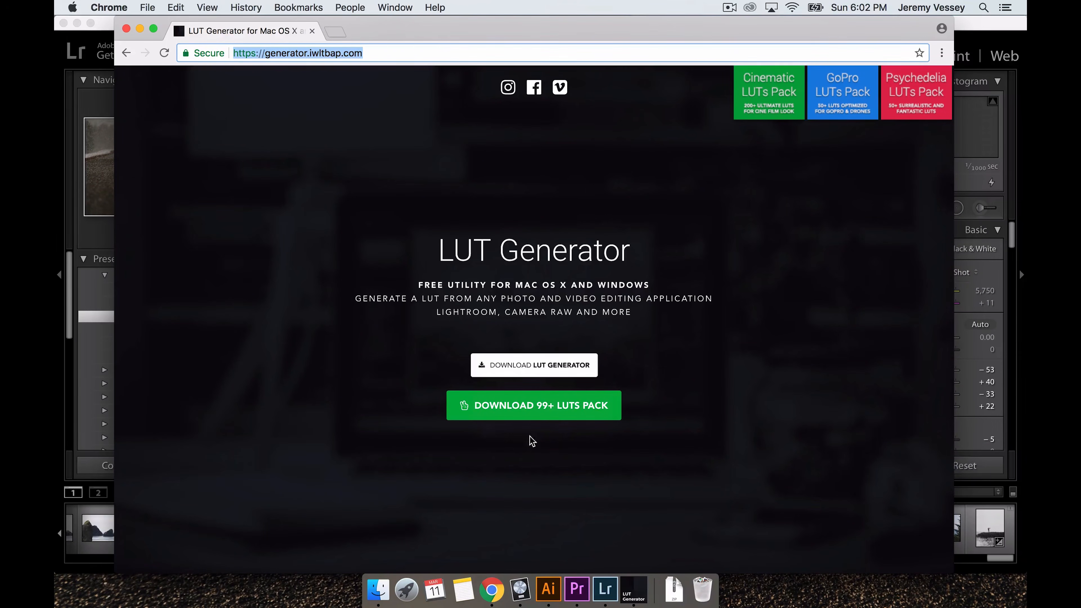
pyautogui.click(404, 49)
pyautogui.click(392, 157)
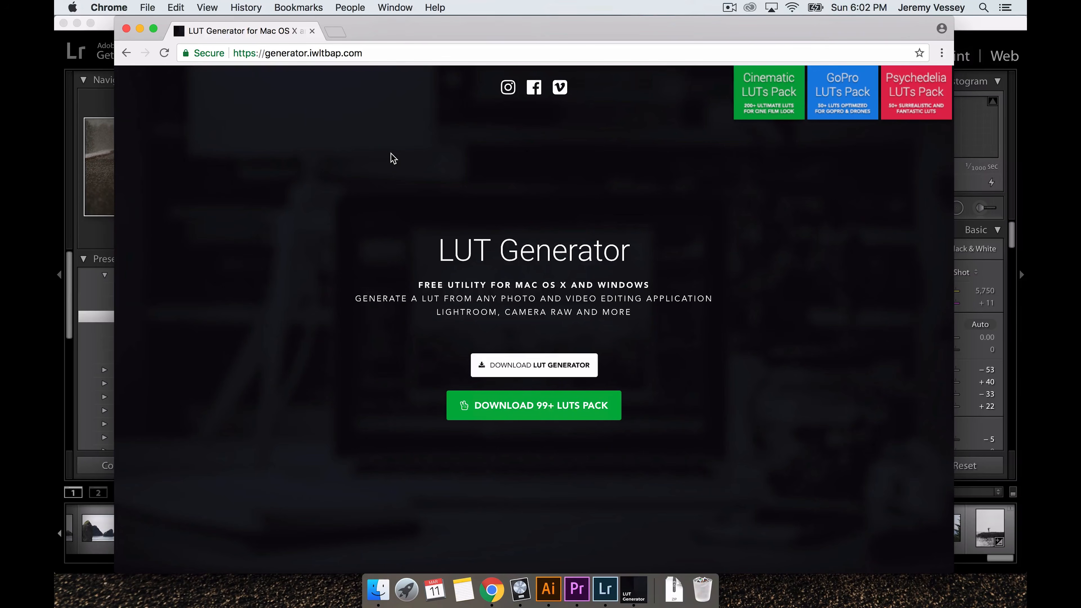
# - Import Neutral-512.png from the Desktop folder into the Lightroom catalog, adding it without moving the file
pyautogui.click(374, 581)
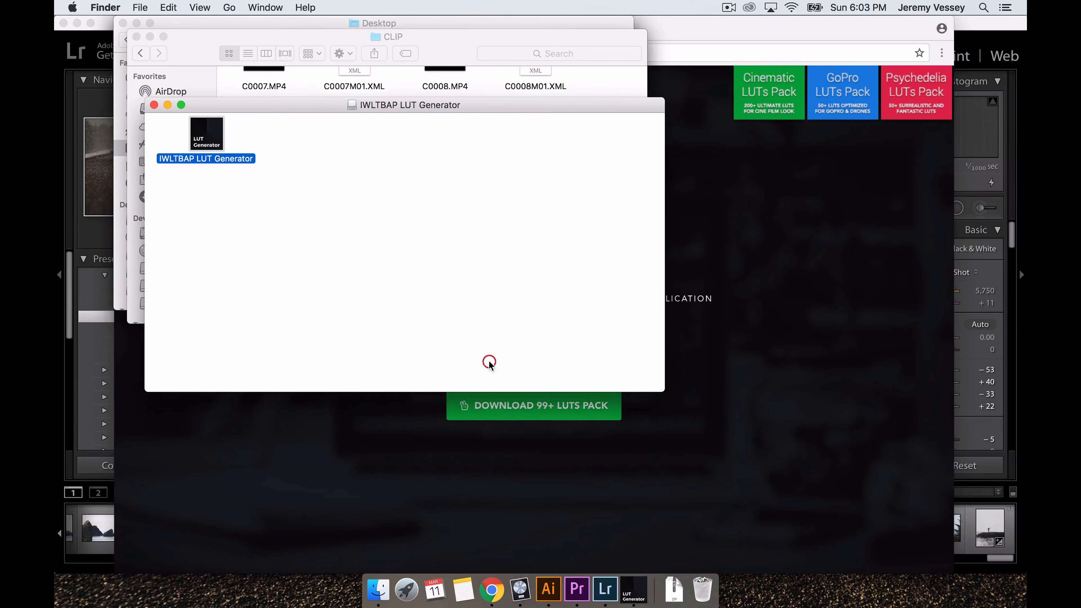
pyautogui.click(310, 24)
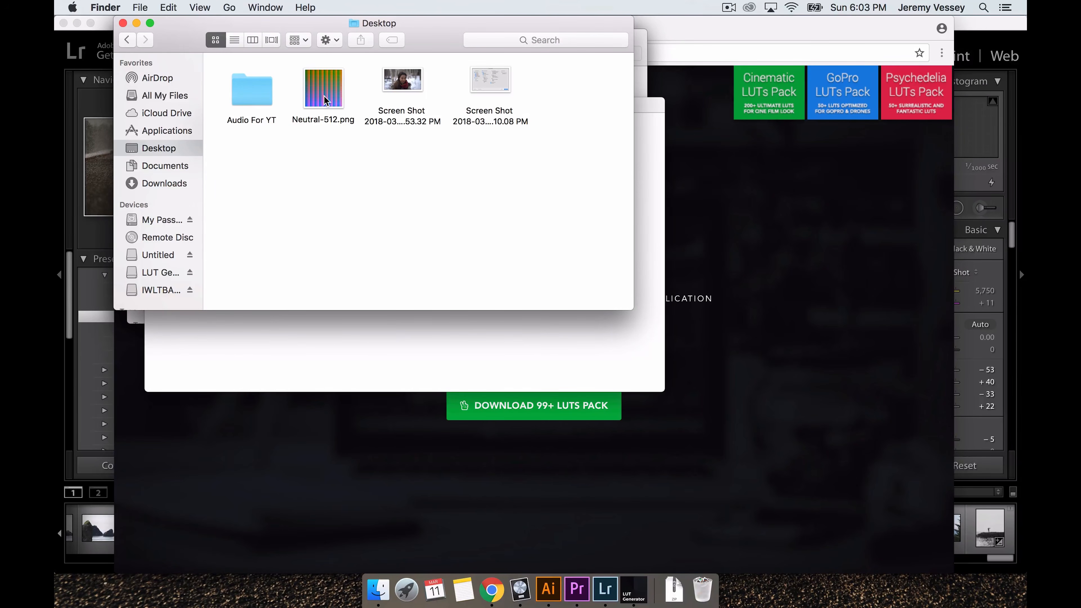
pyautogui.click(634, 590)
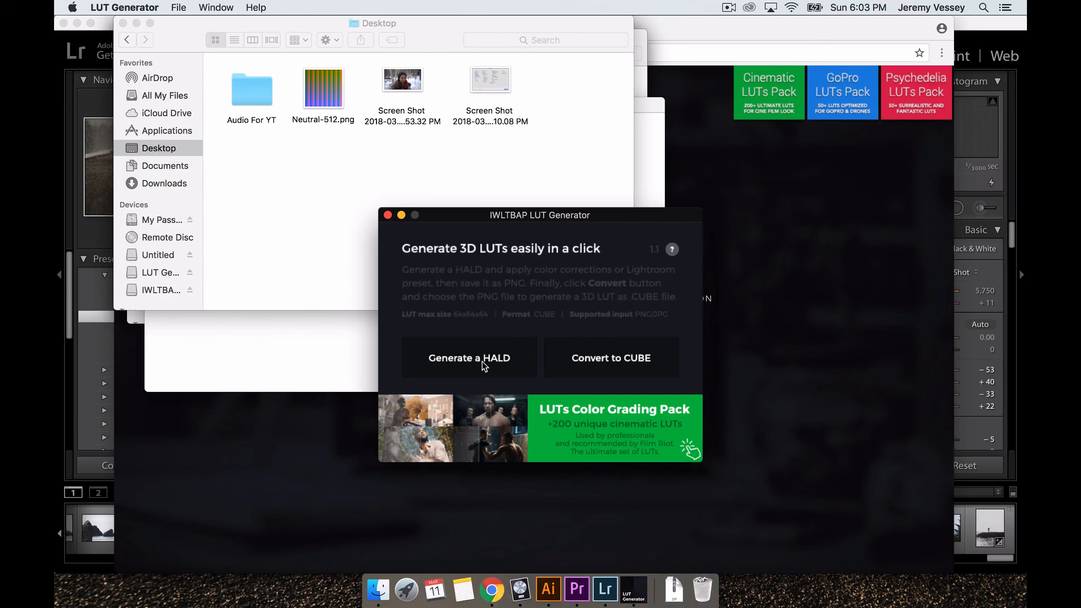
pyautogui.click(288, 173)
pyautogui.click(315, 87)
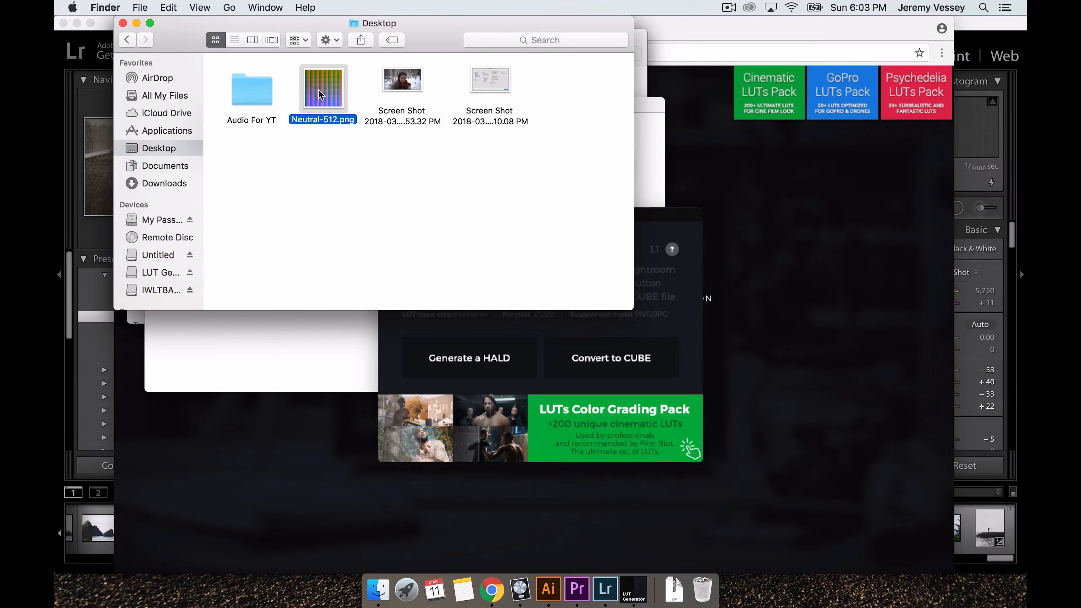
pyautogui.moveTo(327, 91); pyautogui.dragTo(604, 566)
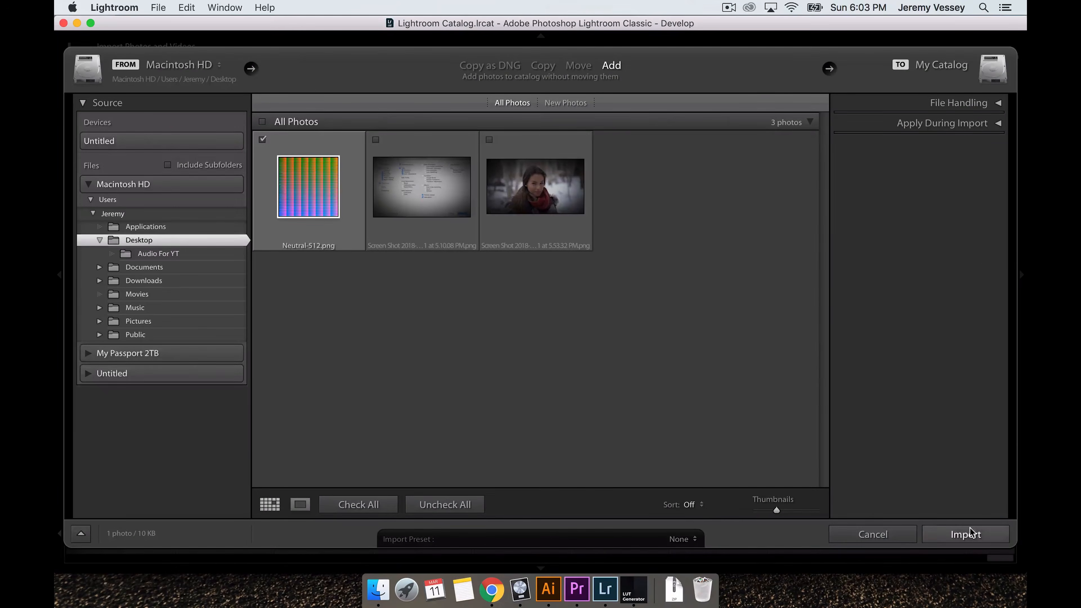
pyautogui.click(966, 535)
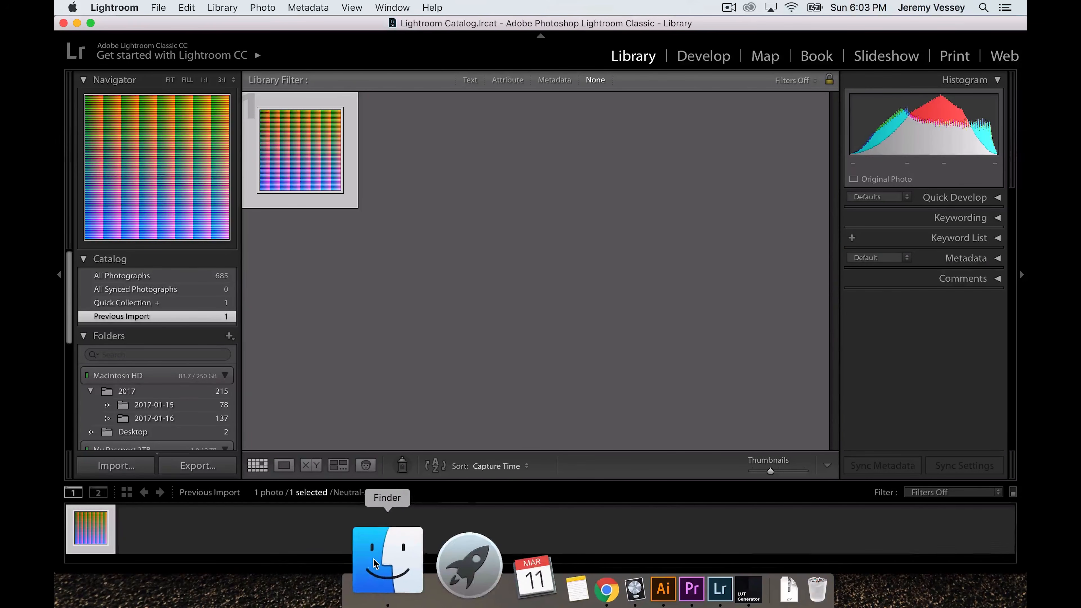
# - Preview the portrait screenshot "Screen Shot 2018-03-11 at 5.53.32 PM" from the Desktop, then import it into the Lightroom catalog
pyautogui.click(379, 562)
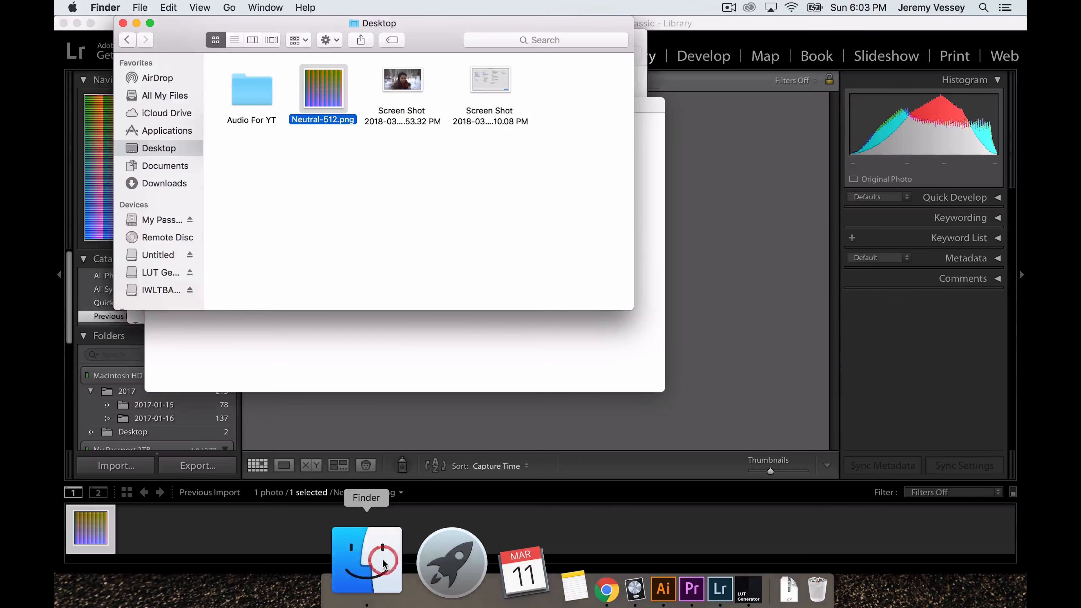
pyautogui.click(403, 80)
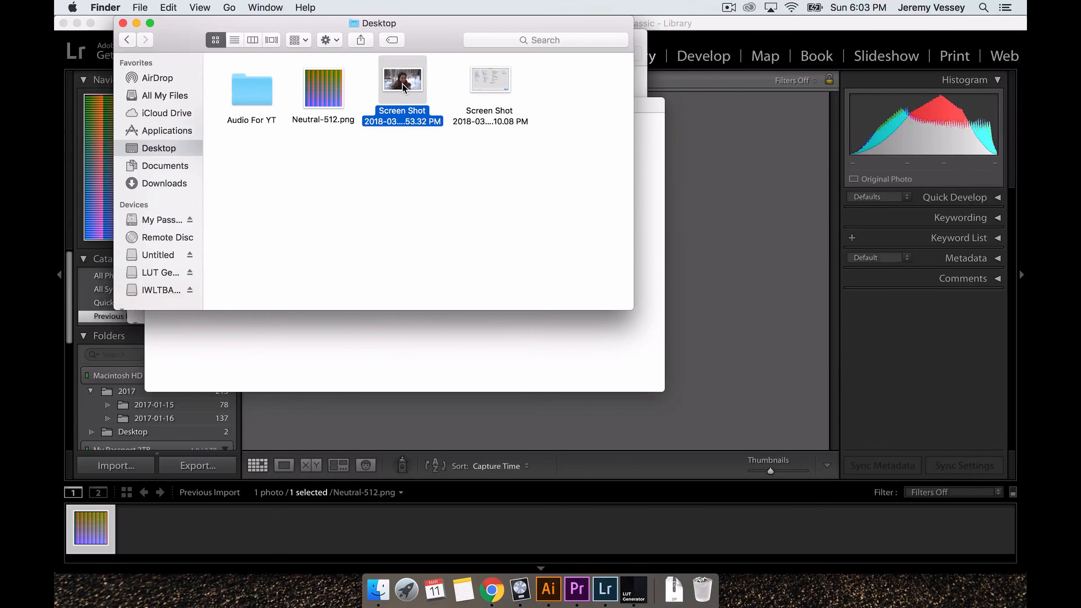
pyautogui.doubleClick(403, 84)
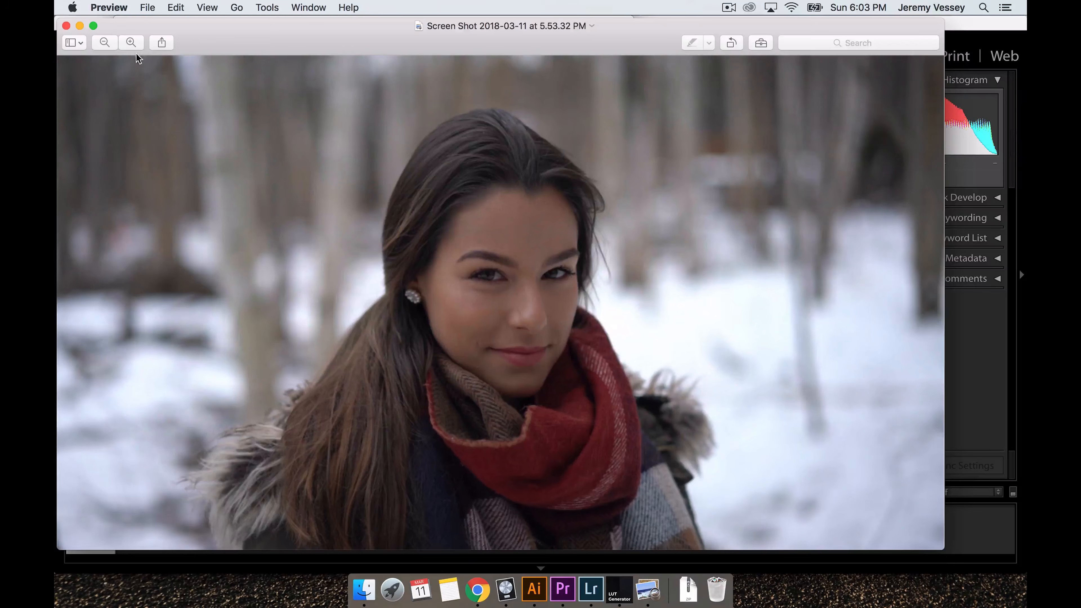
pyautogui.click(67, 26)
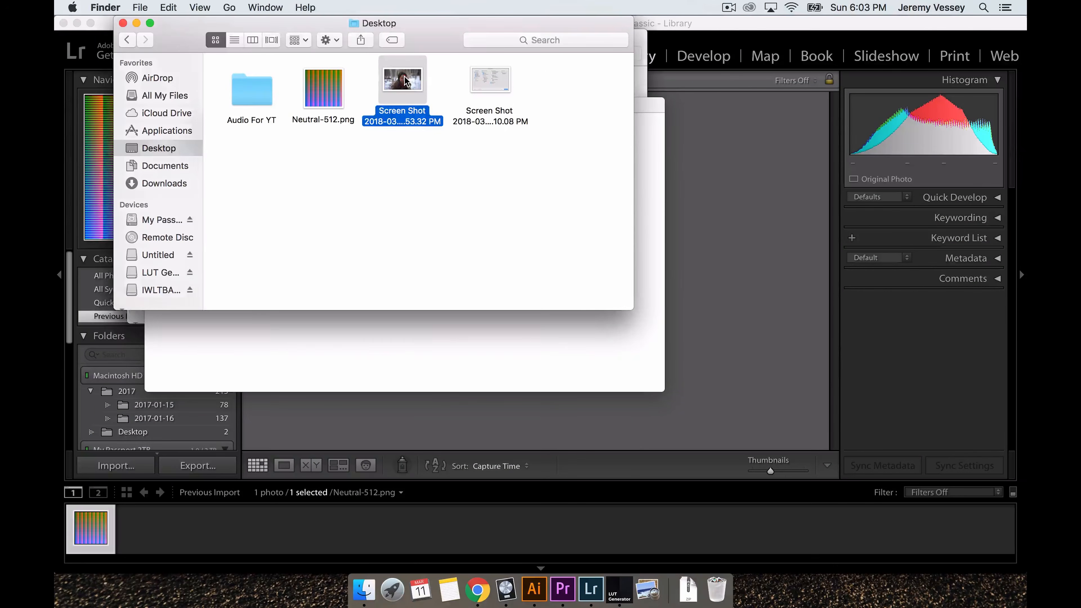
pyautogui.moveTo(407, 82); pyautogui.dragTo(608, 578)
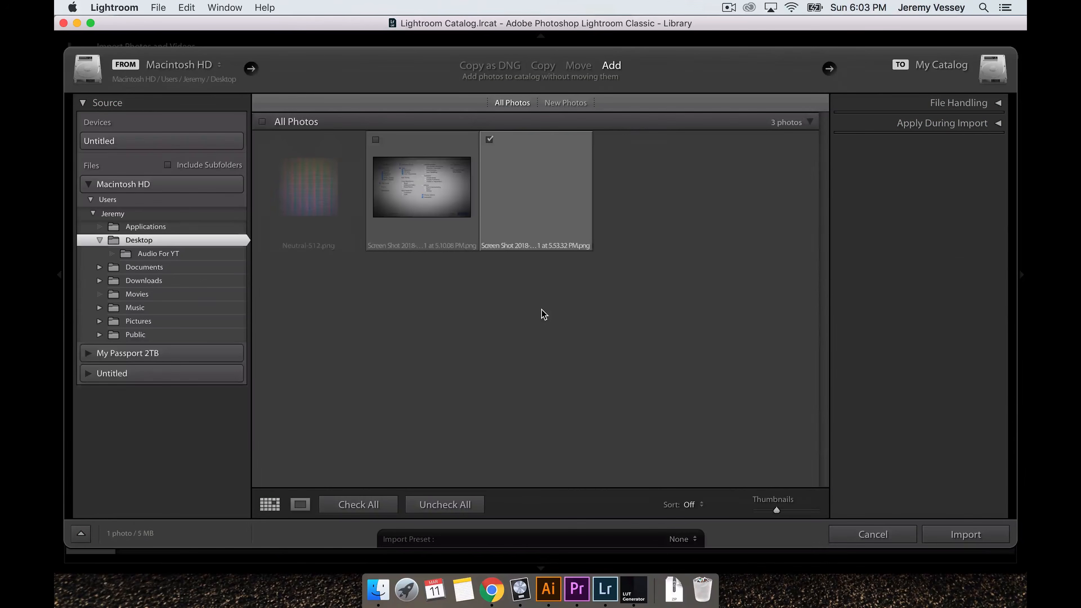
pyautogui.click(945, 536)
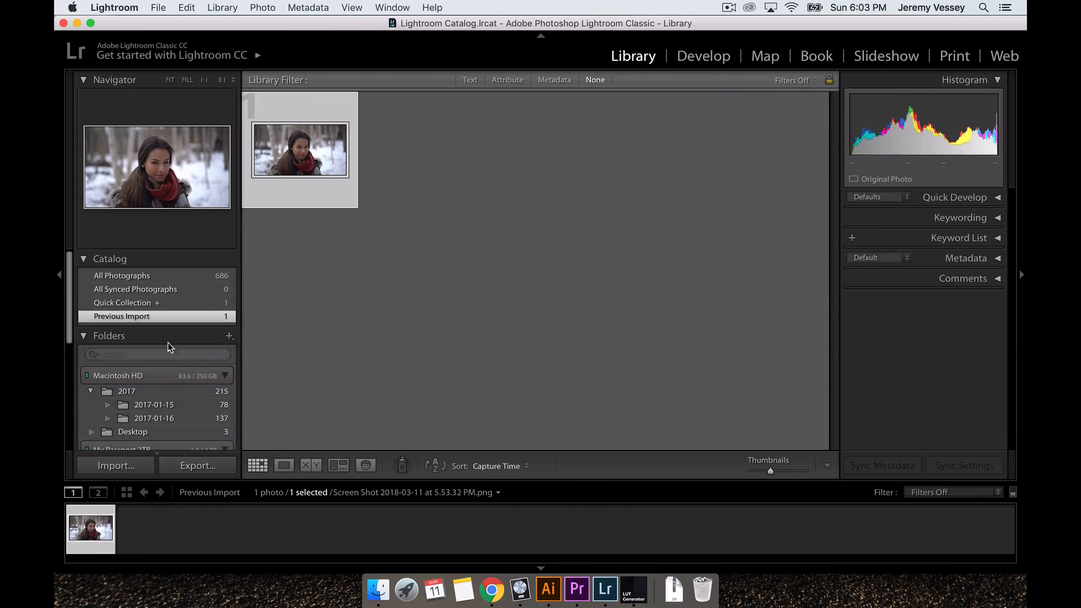
# - Open the imported portrait in the Develop module and apply the JVLUT user preset
pyautogui.click(700, 59)
pyautogui.scroll(-2, 148, 315)
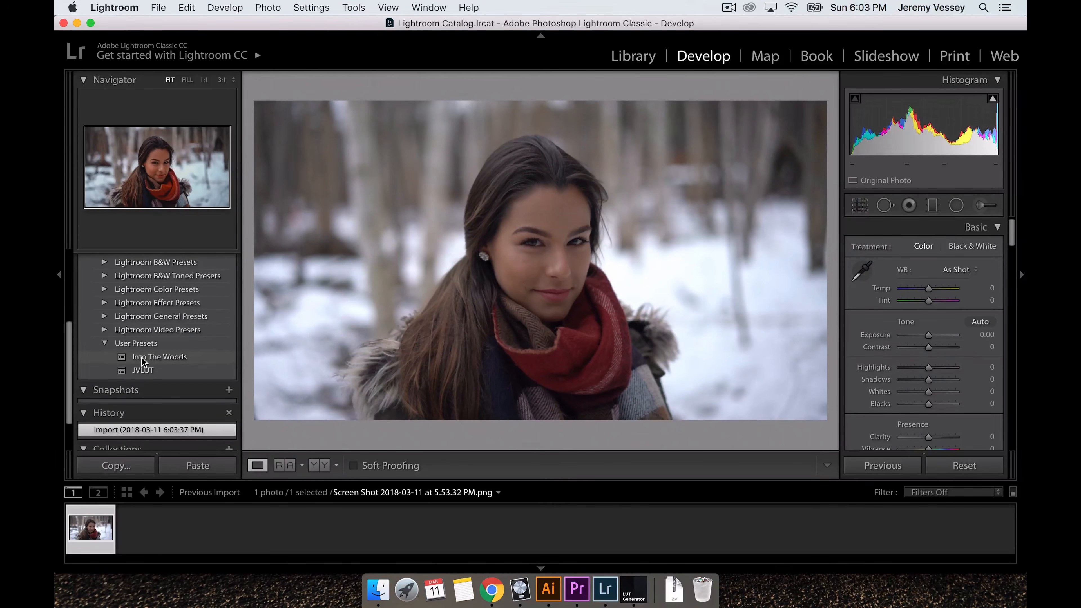
pyautogui.click(140, 368)
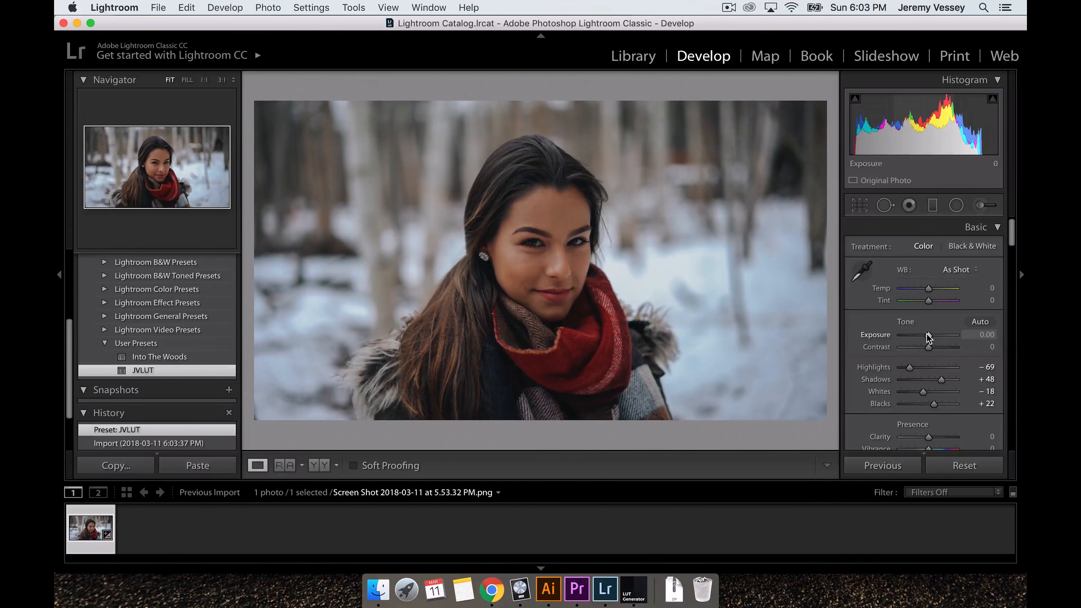
# - Set the portrait's Highlights to -49 and Shadows to +42
pyautogui.click(916, 367)
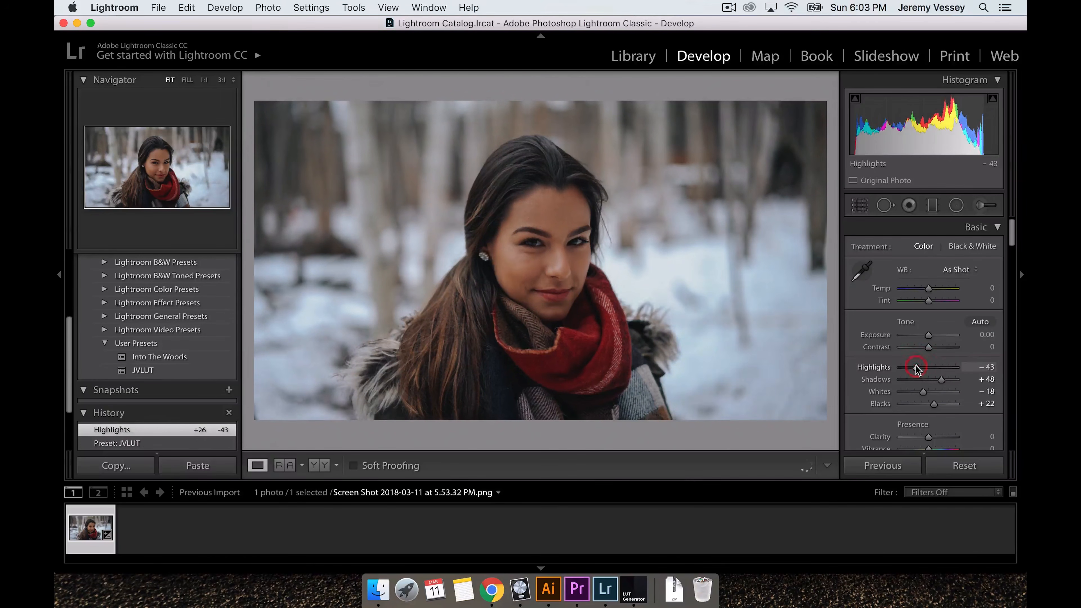
pyautogui.click(920, 367)
pyautogui.click(915, 366)
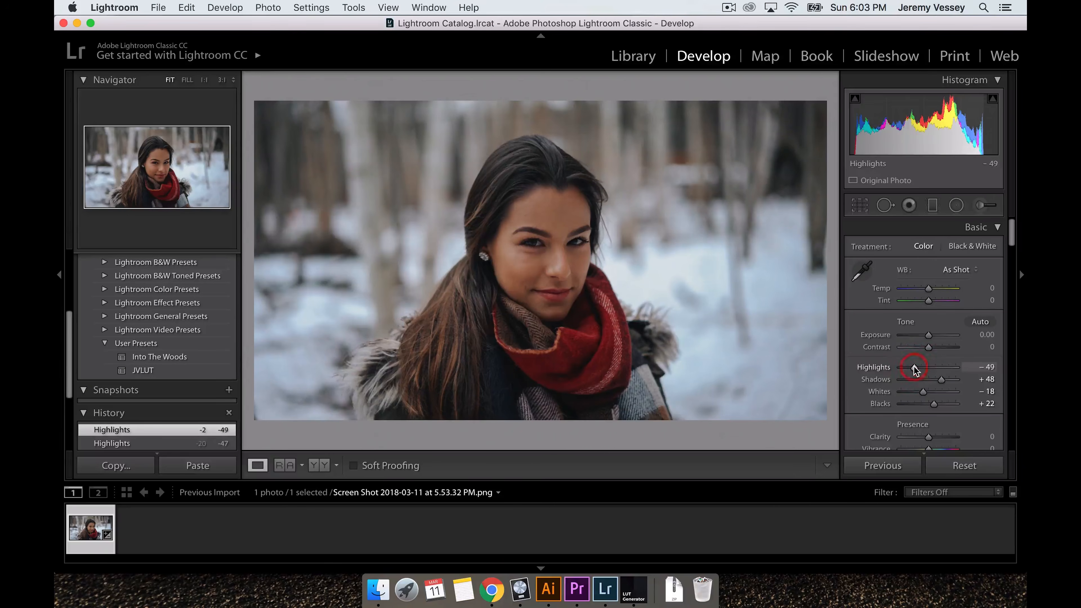
pyautogui.click(939, 378)
pyautogui.scroll(-3, 938, 378)
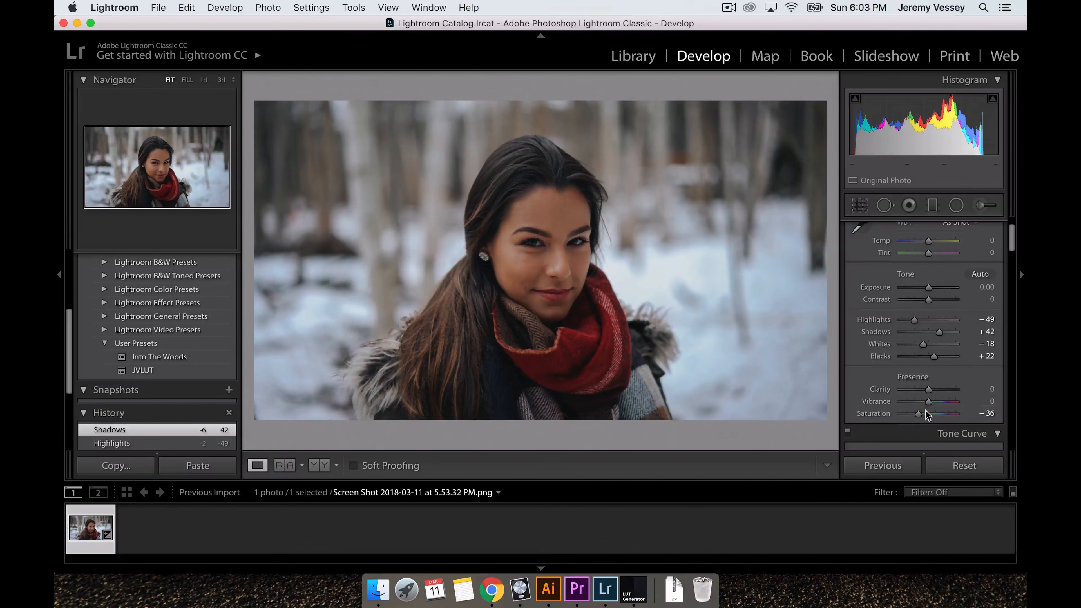
pyautogui.scroll(-10, 923, 413)
pyautogui.scroll(-3, 922, 412)
pyautogui.scroll(10, 923, 412)
pyautogui.scroll(5, 922, 414)
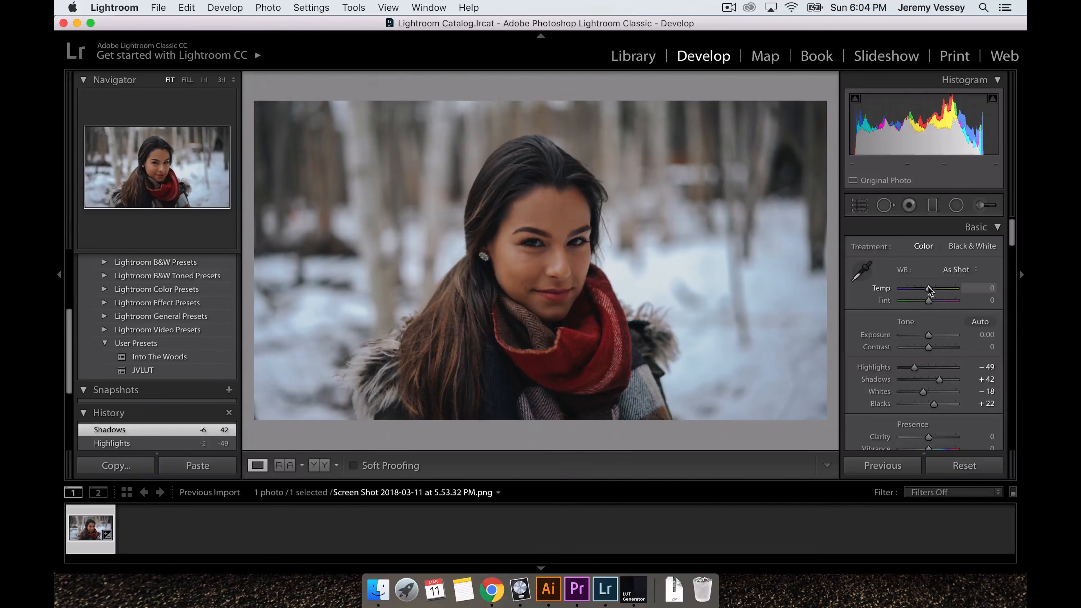
pyautogui.click(858, 270)
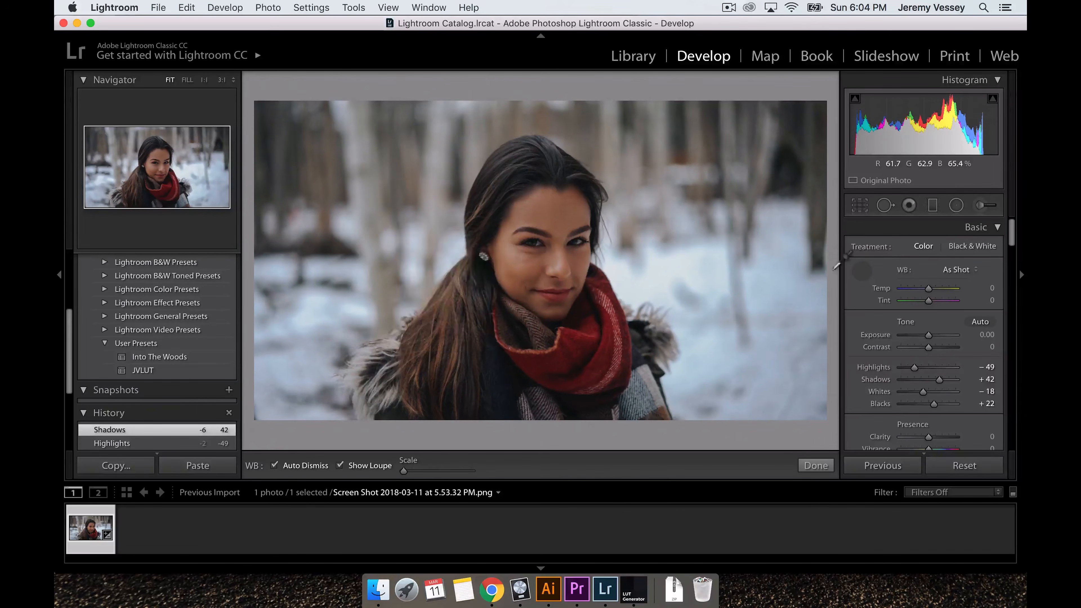
pyautogui.click(866, 271)
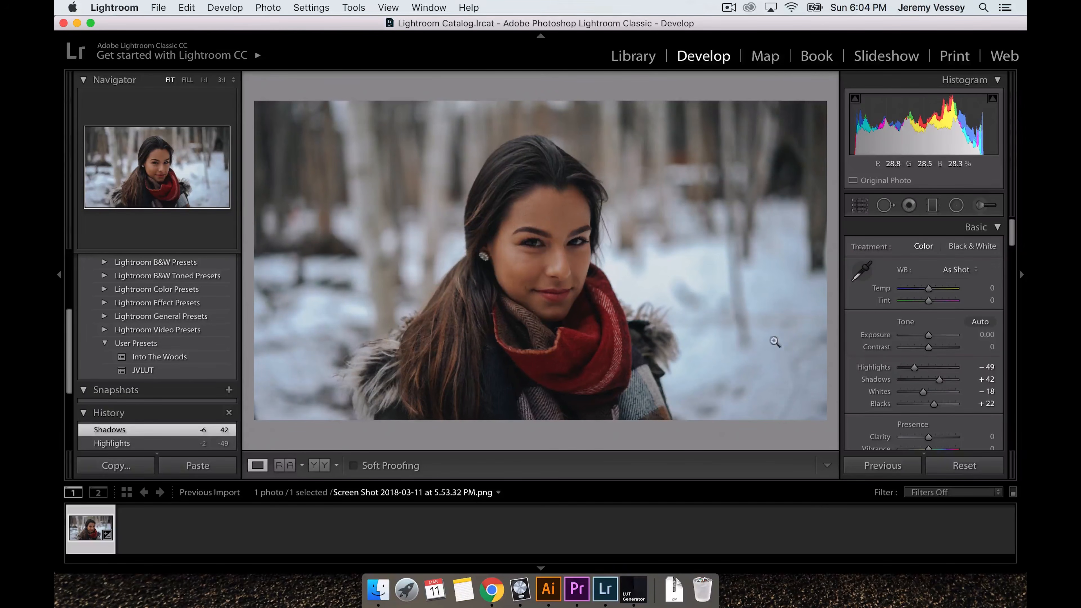
# - Set the portrait's Blacks to +9 and Shadows to +45
pyautogui.scroll(-2, 931, 431)
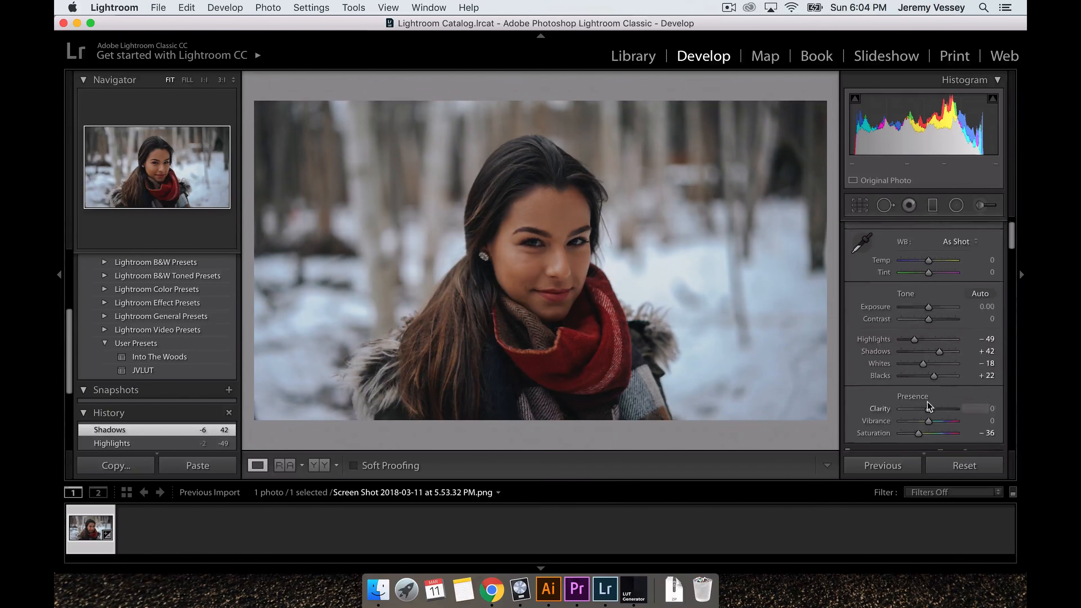
pyautogui.moveTo(933, 376); pyautogui.dragTo(931, 375)
pyautogui.click(942, 351)
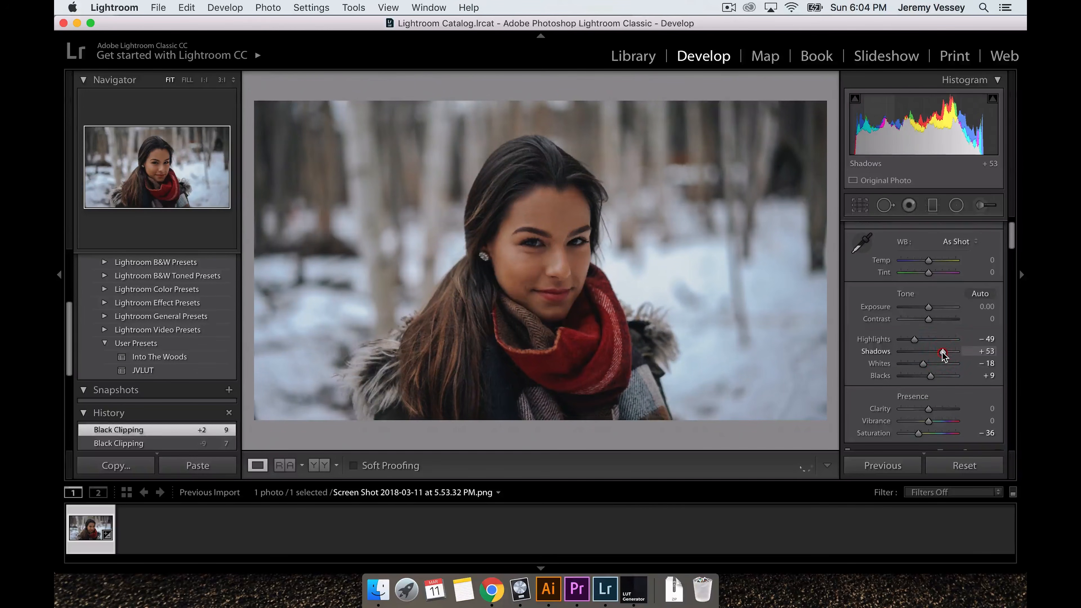
pyautogui.moveTo(941, 352); pyautogui.dragTo(940, 352)
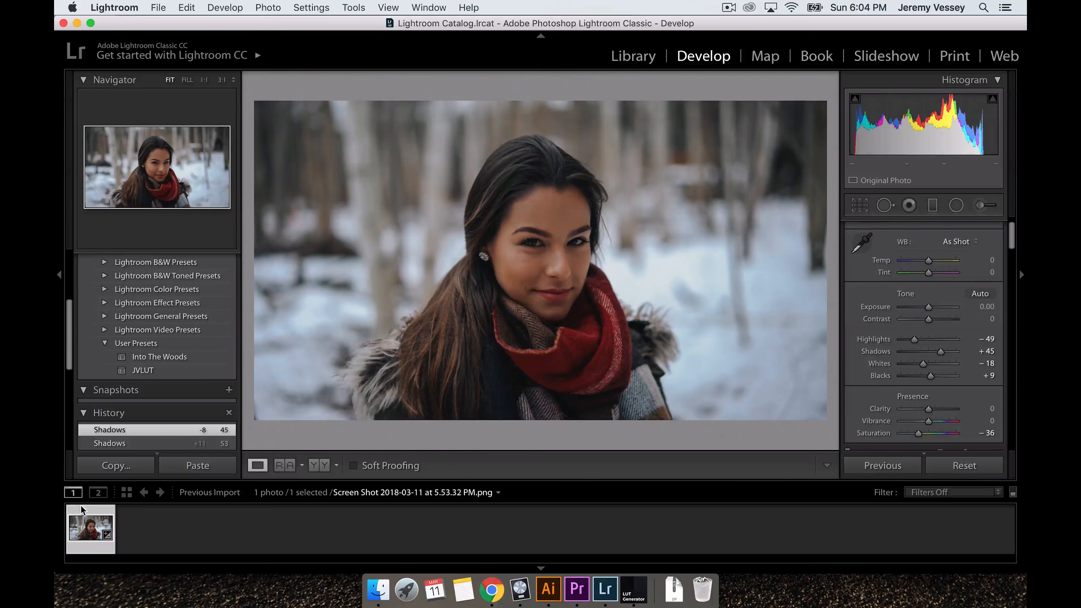
# - Copy the portrait's develop settings with Process Version and Calibration included, leaving White Balance and Exposure out
pyautogui.rightClick(84, 527)
pyautogui.moveTo(163, 421)
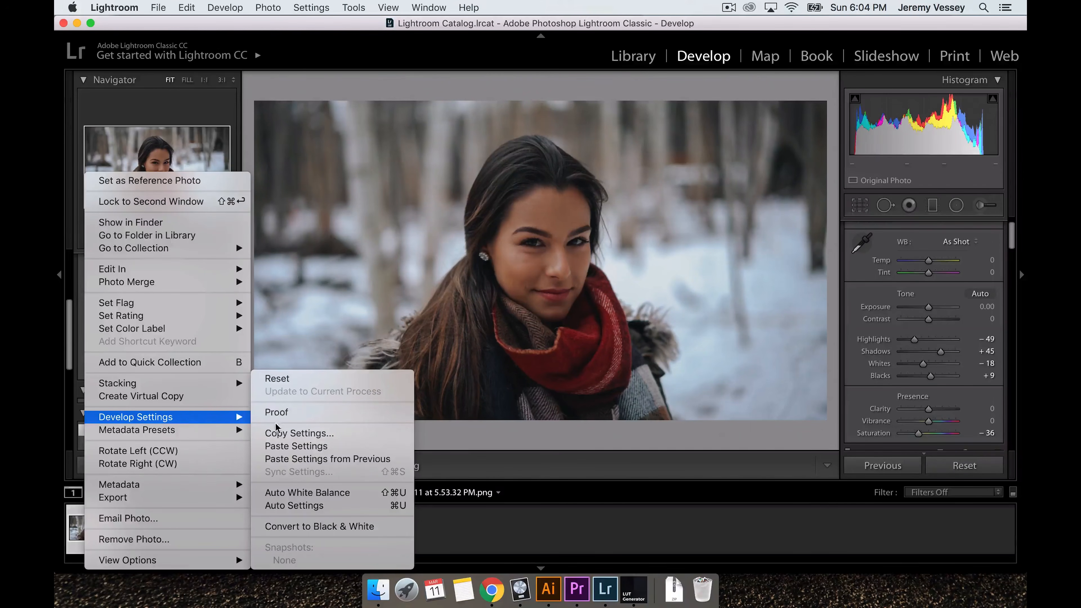
pyautogui.click(296, 434)
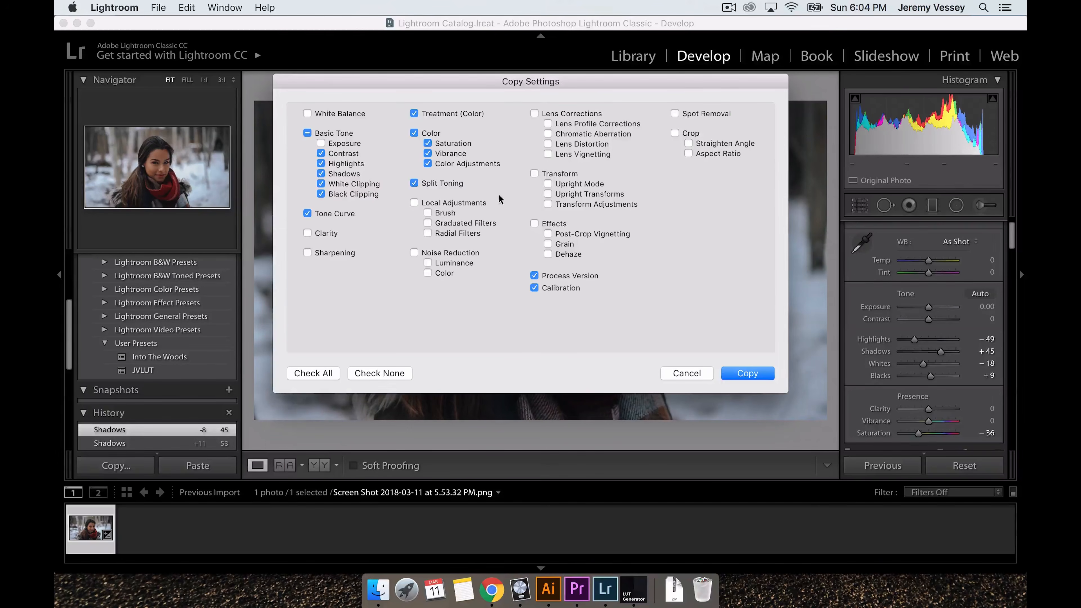
pyautogui.click(534, 276)
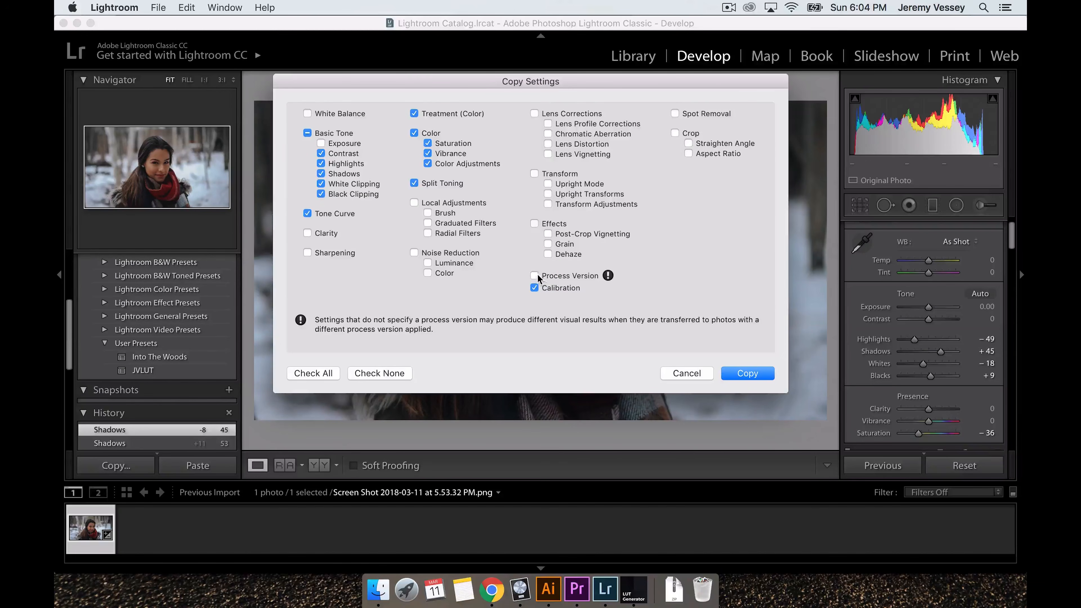
pyautogui.click(535, 276)
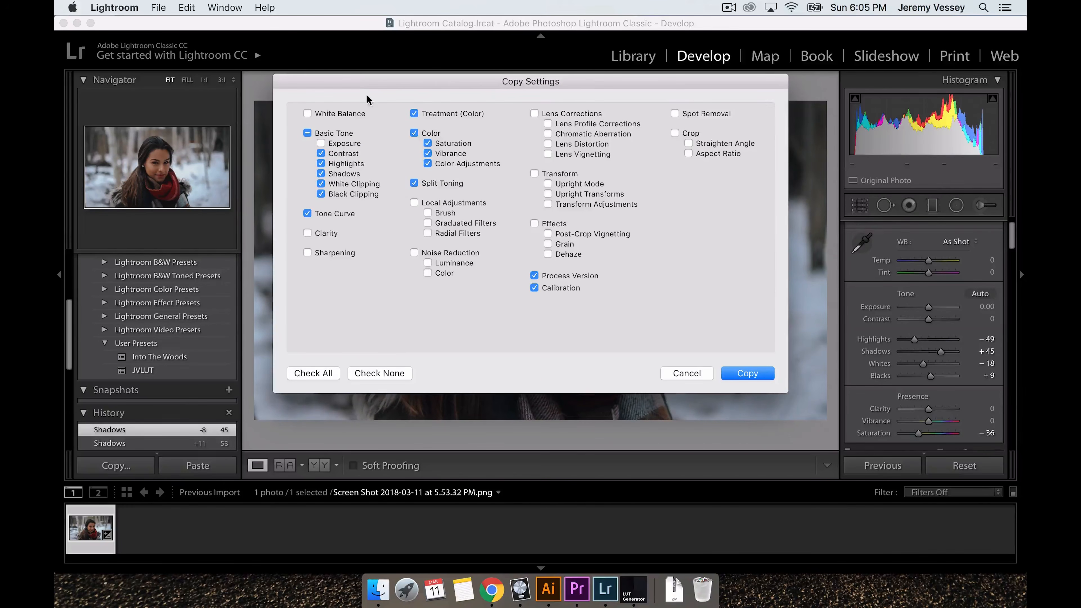
pyautogui.moveTo(356, 82); pyautogui.dragTo(335, 88)
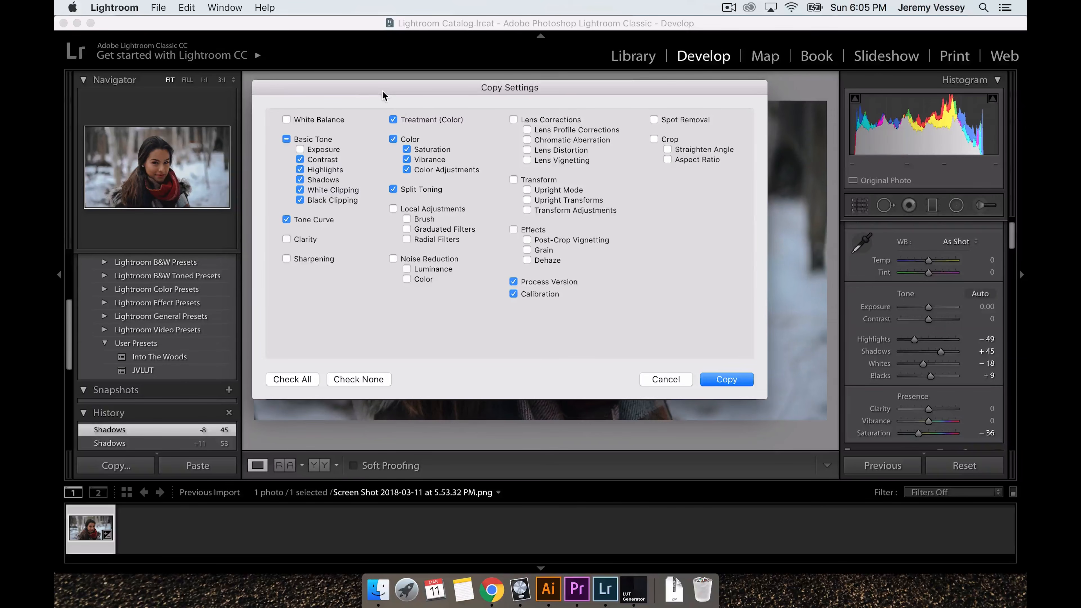
pyautogui.moveTo(380, 91); pyautogui.dragTo(388, 89)
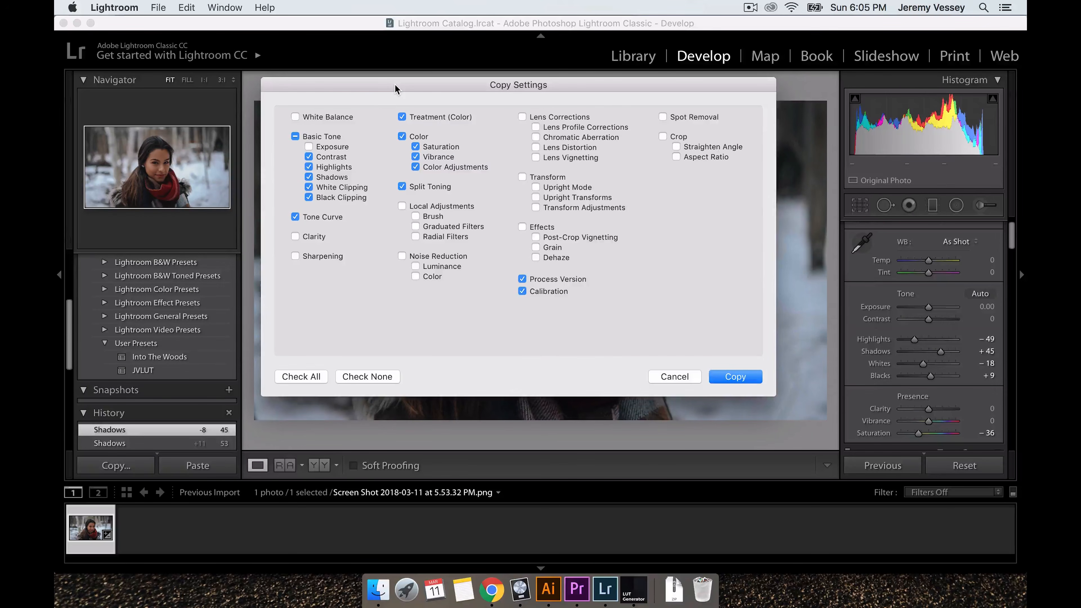
pyautogui.click(296, 118)
pyautogui.click(296, 117)
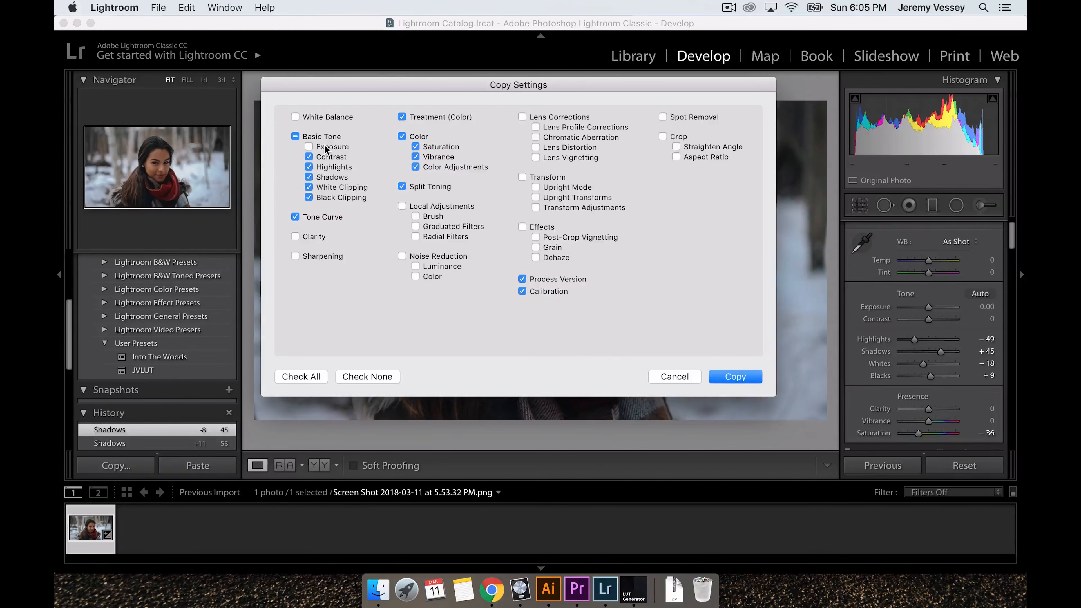
pyautogui.click(309, 146)
pyautogui.click(308, 146)
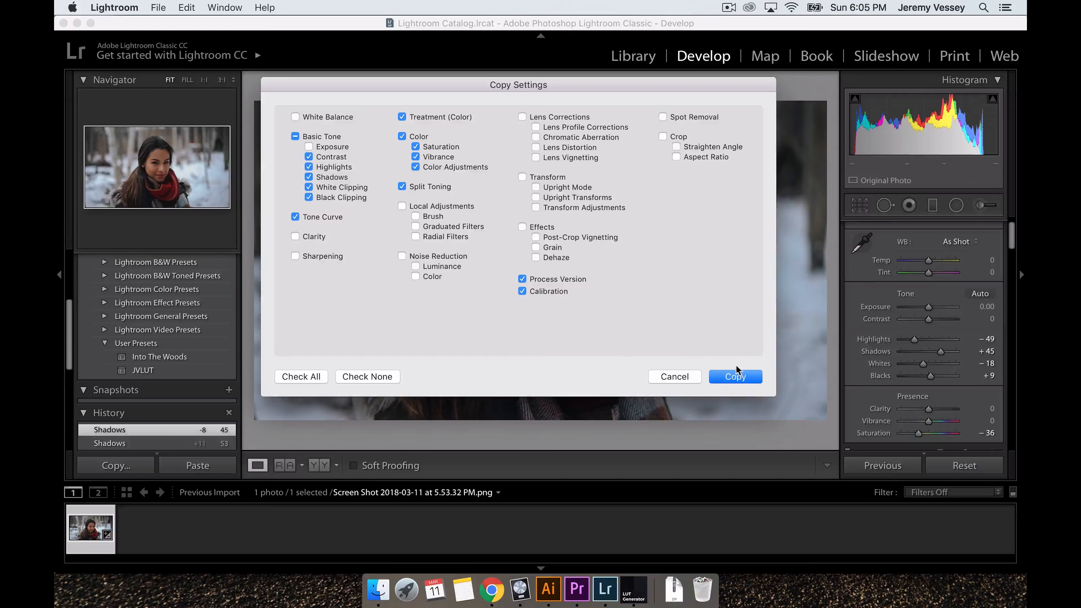
pyautogui.click(726, 377)
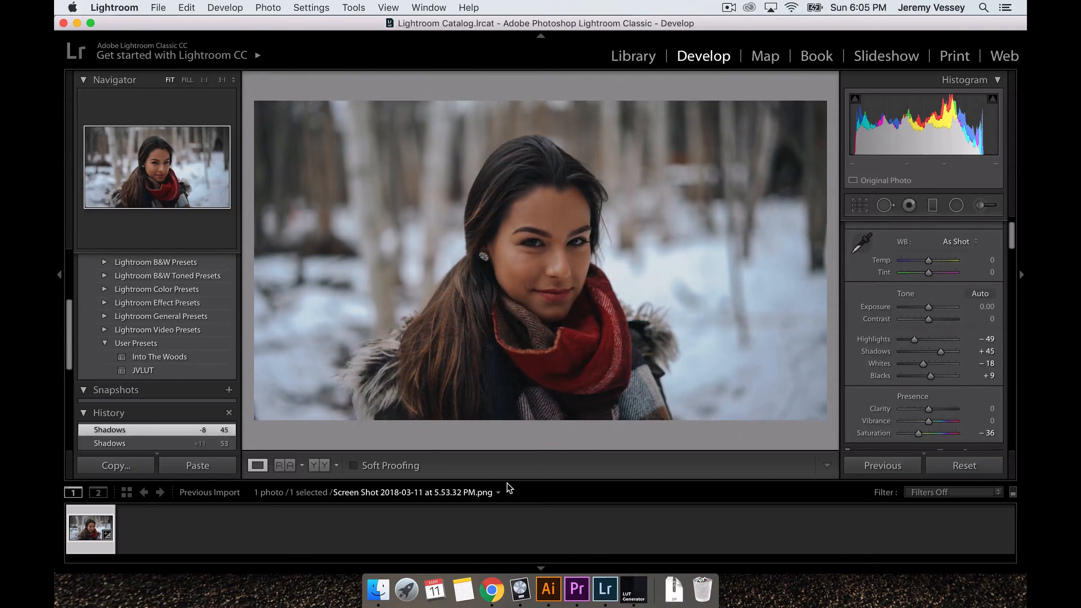
# - Show All Photographs in the filmstrip and select the Neutral-512.png image
pyautogui.click(237, 493)
pyautogui.click(255, 497)
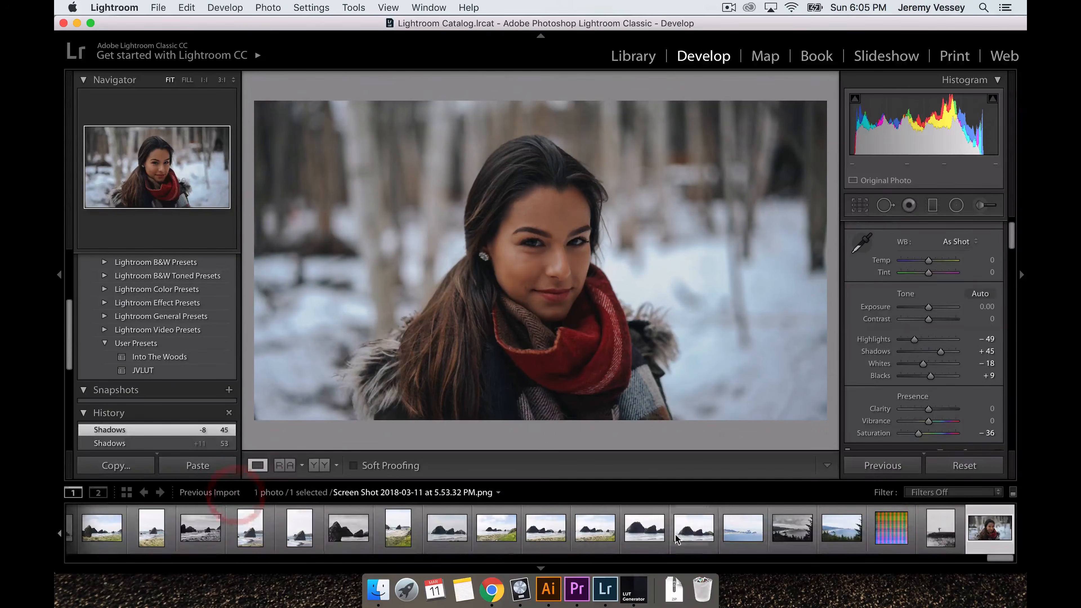
pyautogui.click(893, 533)
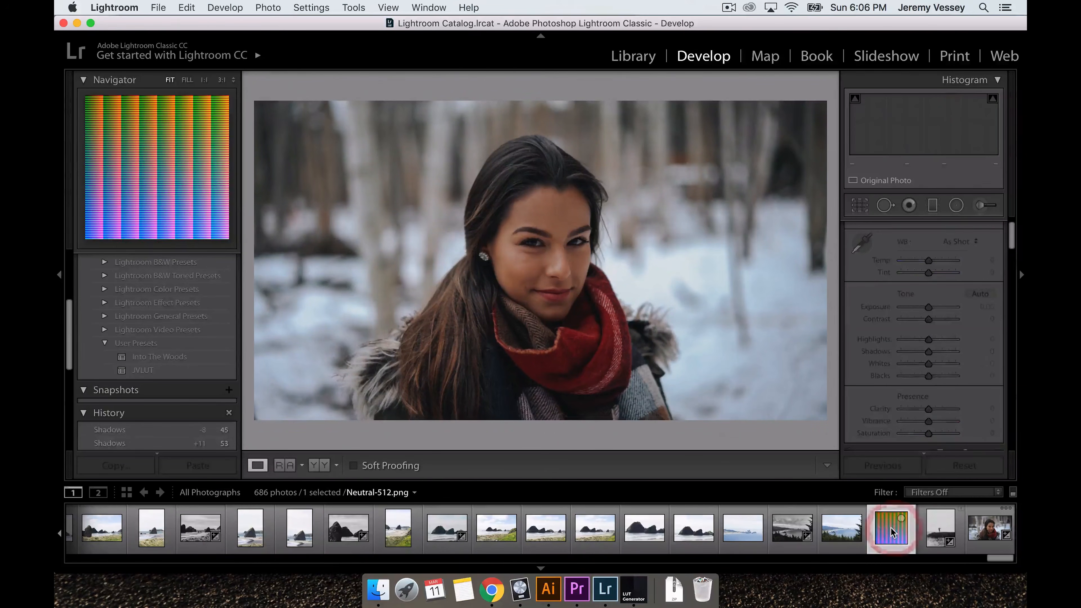
# - Paste the copied develop settings onto the Neutral-512.png HALD image
pyautogui.rightClick(894, 532)
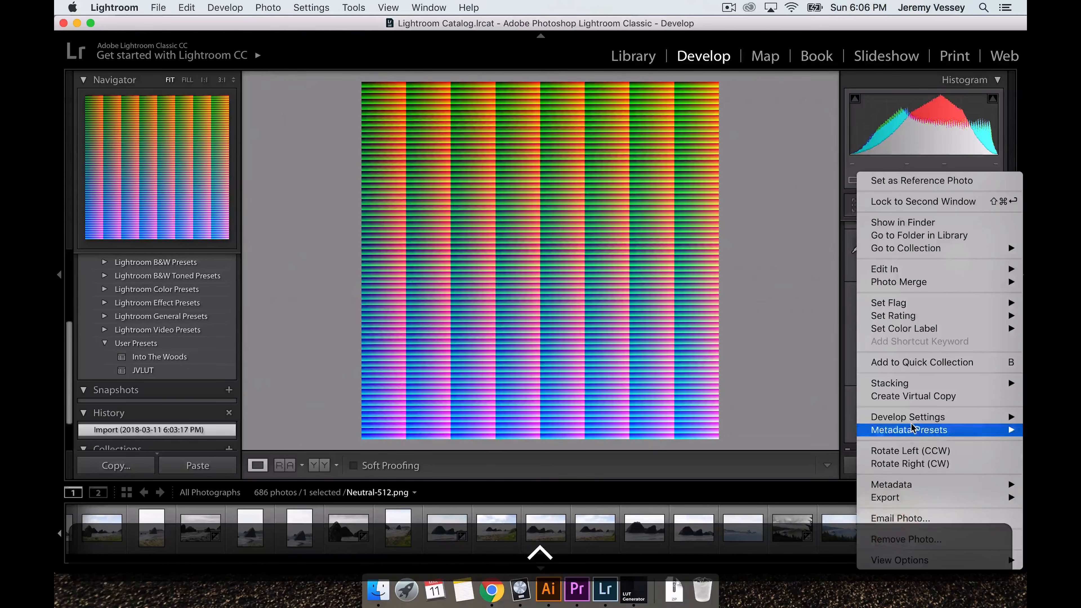
pyautogui.moveTo(912, 420)
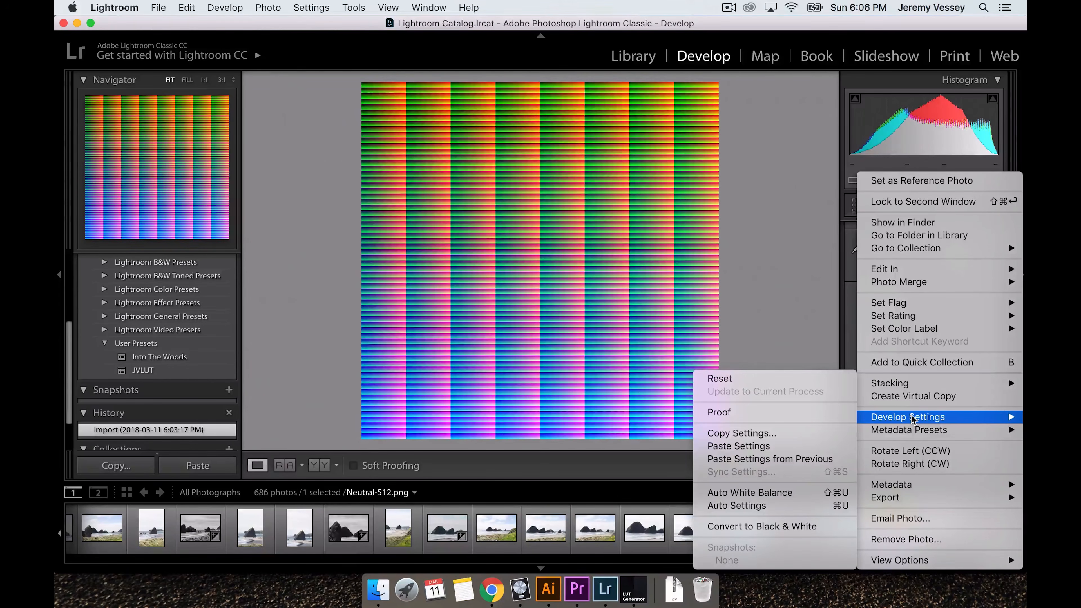
pyautogui.click(791, 447)
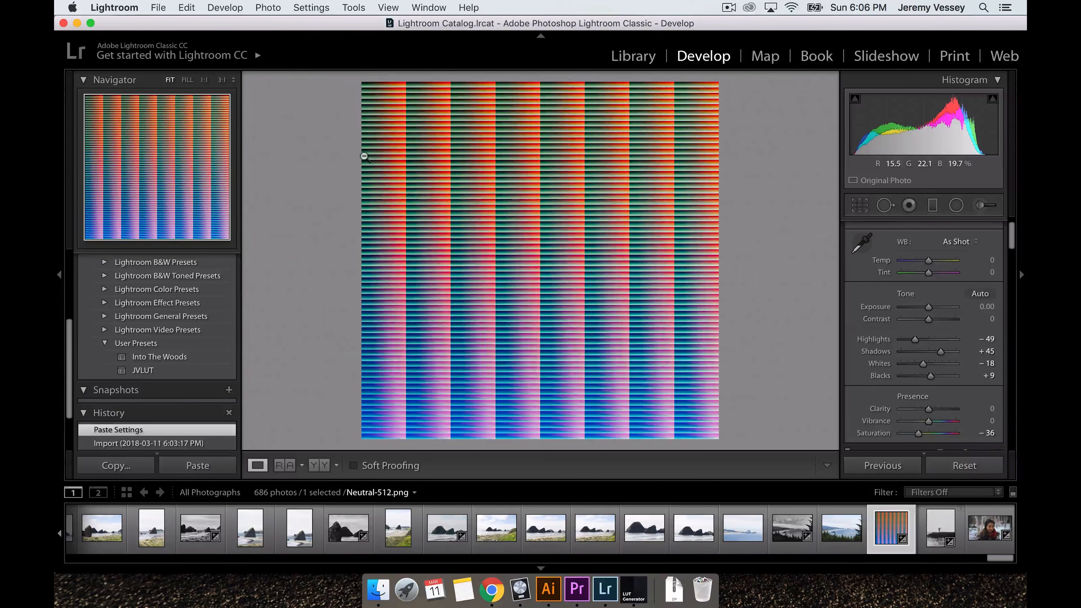
# - Export the graded Neutral-512 image to the Untitled Export subfolder of 2018 Exports on the hard drive
pyautogui.click(158, 8)
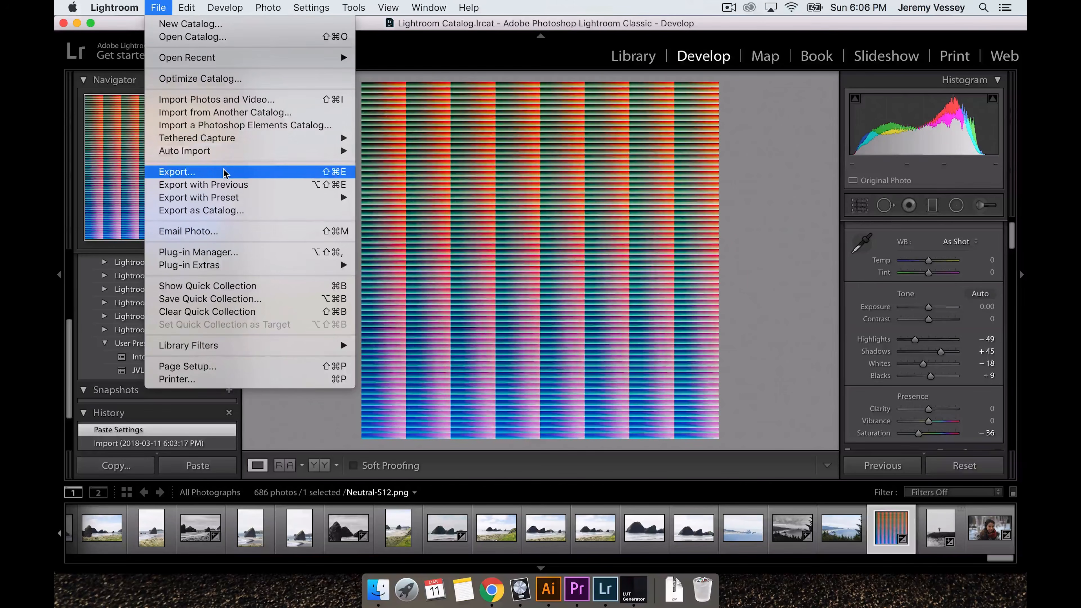
pyautogui.click(177, 172)
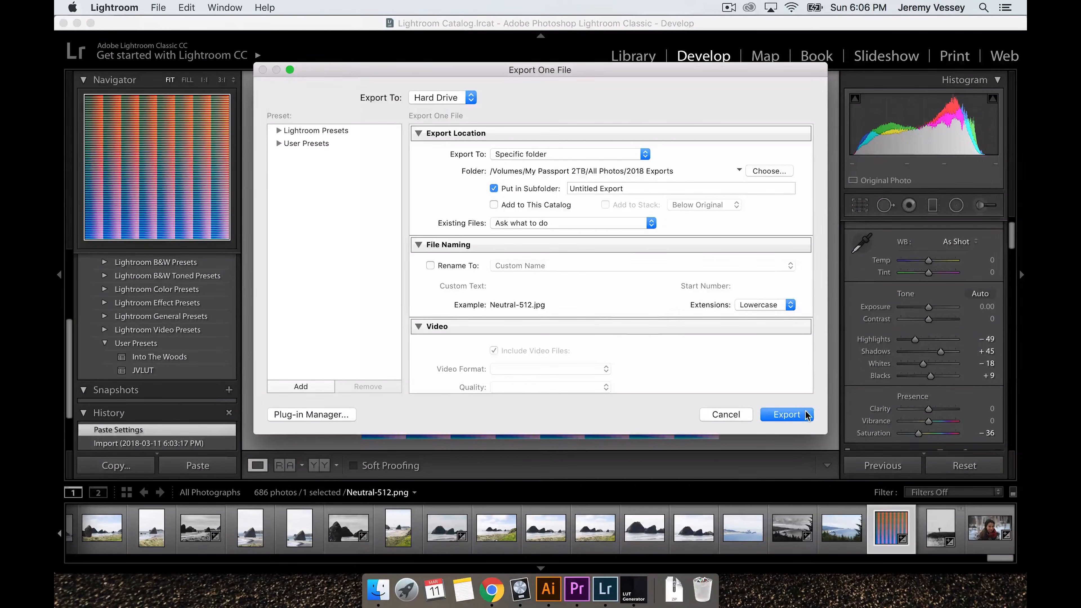
pyautogui.click(788, 414)
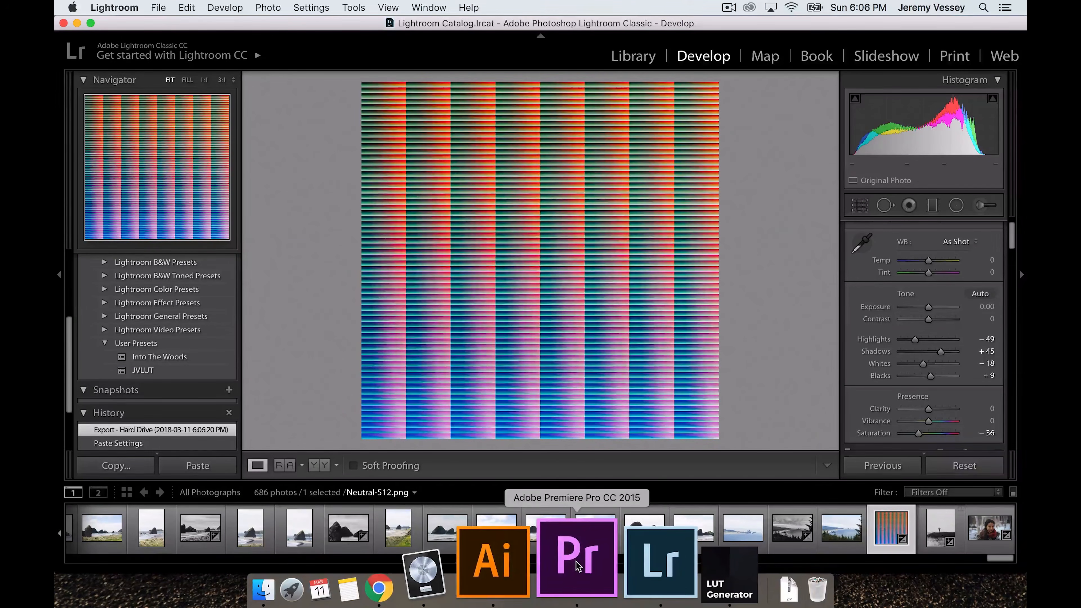
# - Switch to LUT Generator, view the Neutral-512.png file on the Desktop in Finder, and close the LUT Generator window
pyautogui.click(622, 570)
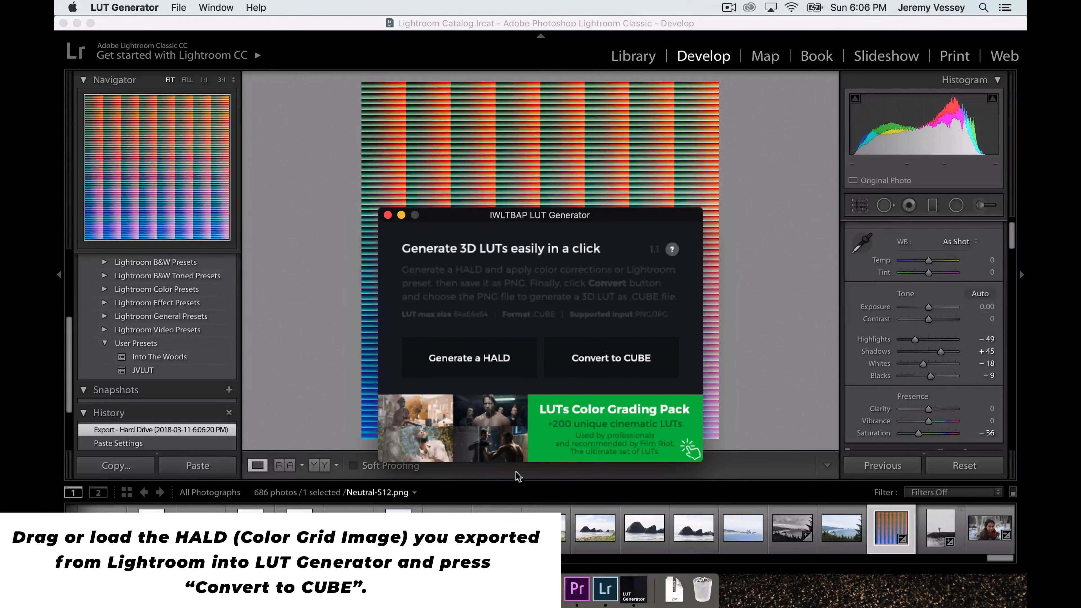
pyautogui.click(357, 583)
pyautogui.click(327, 93)
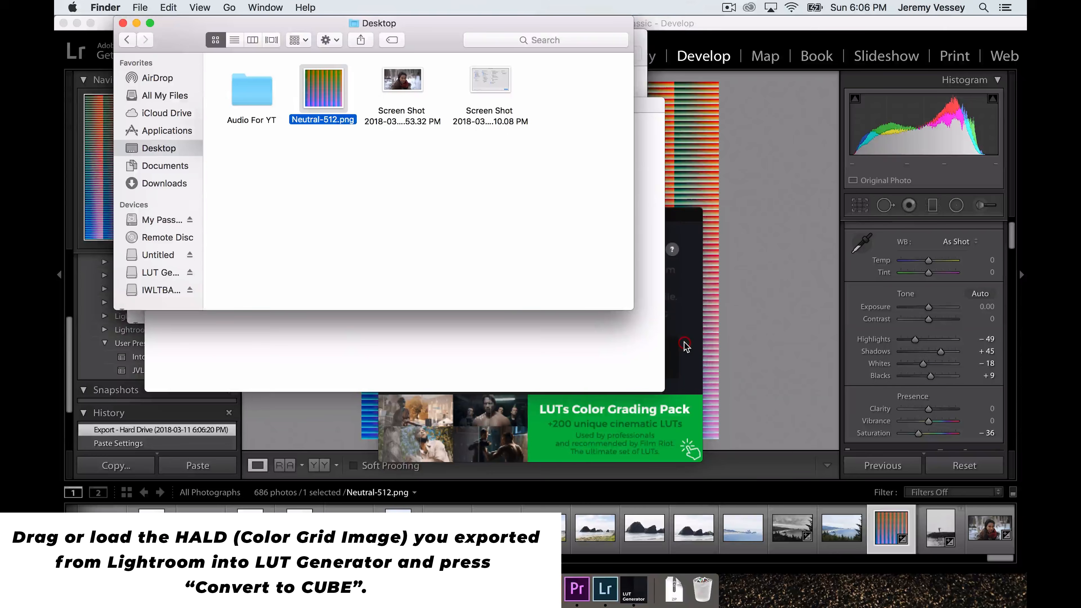
pyautogui.click(686, 329)
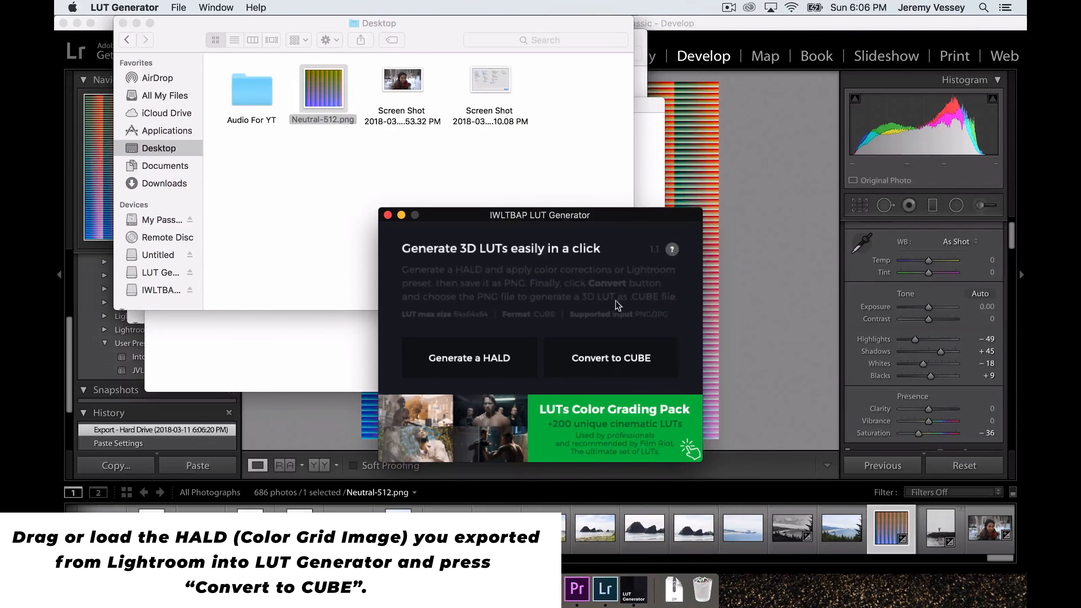
pyautogui.click(387, 216)
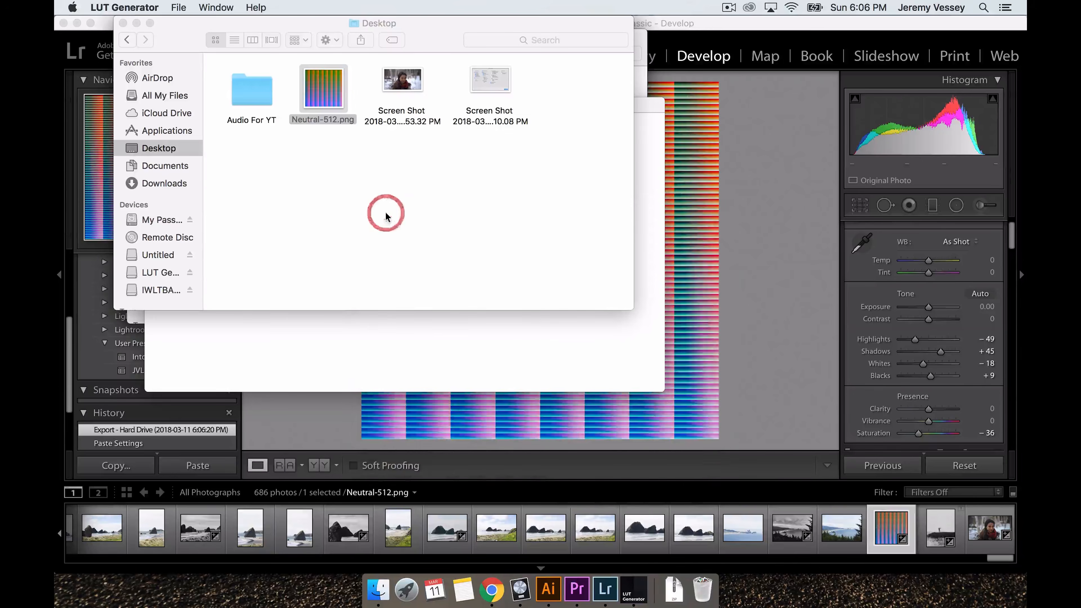
# - Switch to Premiere Pro, apply LUT001 as the creative Look on the portrait's adjustment layer, and reduce its Intensity to about 48.9
pyautogui.click(578, 579)
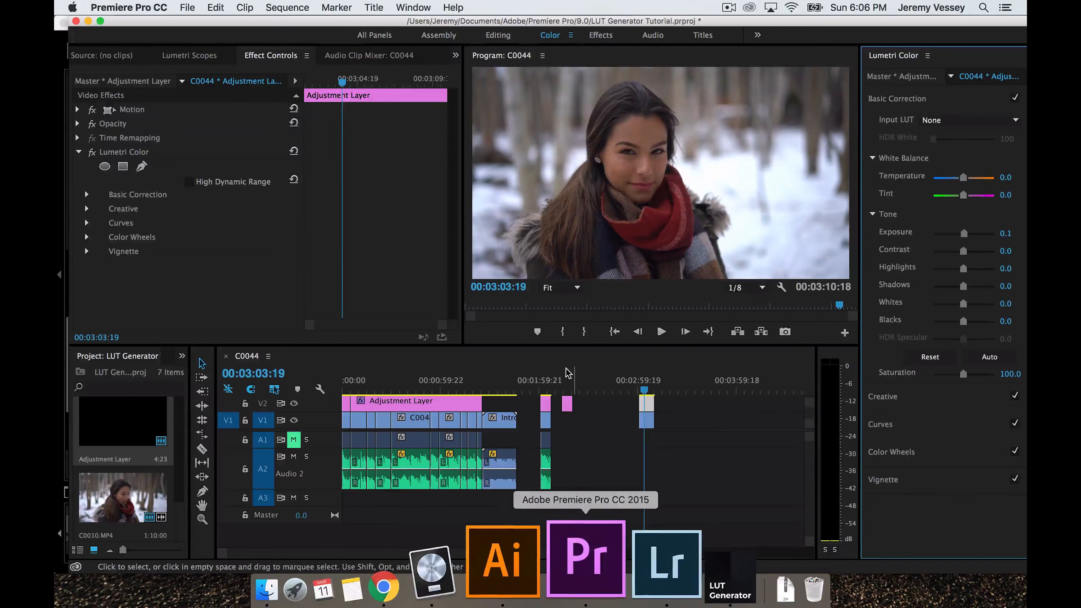
pyautogui.click(644, 390)
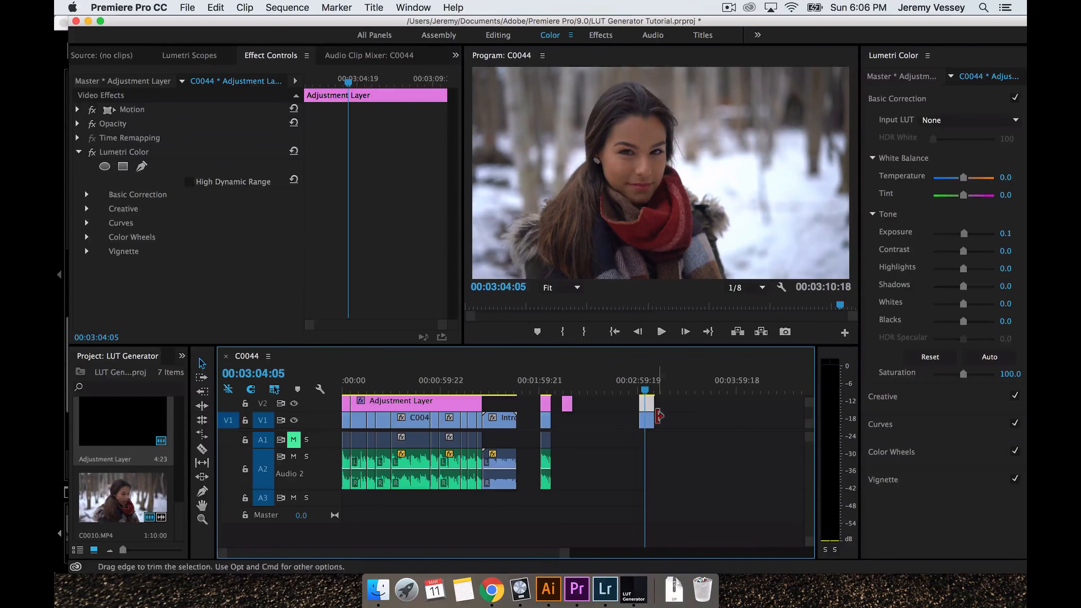
pyautogui.click(646, 405)
pyautogui.click(926, 398)
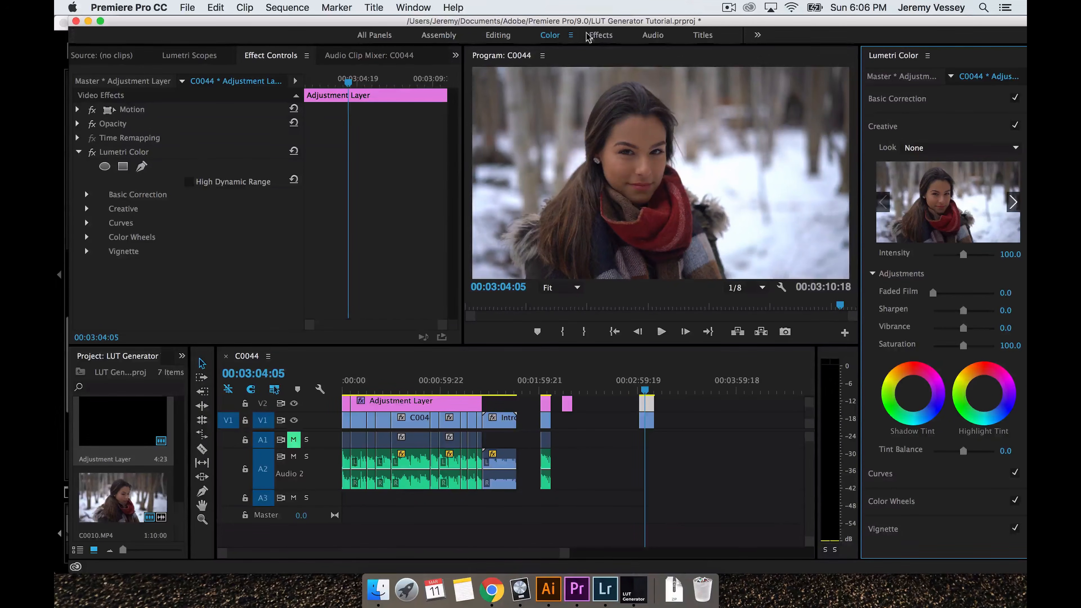
pyautogui.click(932, 153)
pyautogui.click(756, 78)
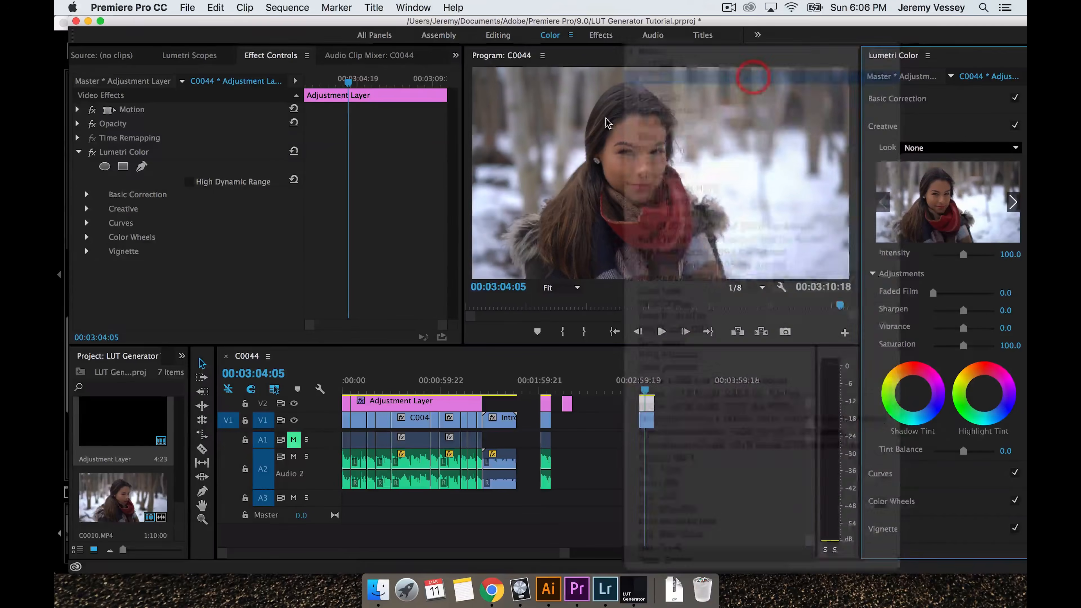
pyautogui.scroll(-5, 550, 214)
pyautogui.doubleClick(541, 198)
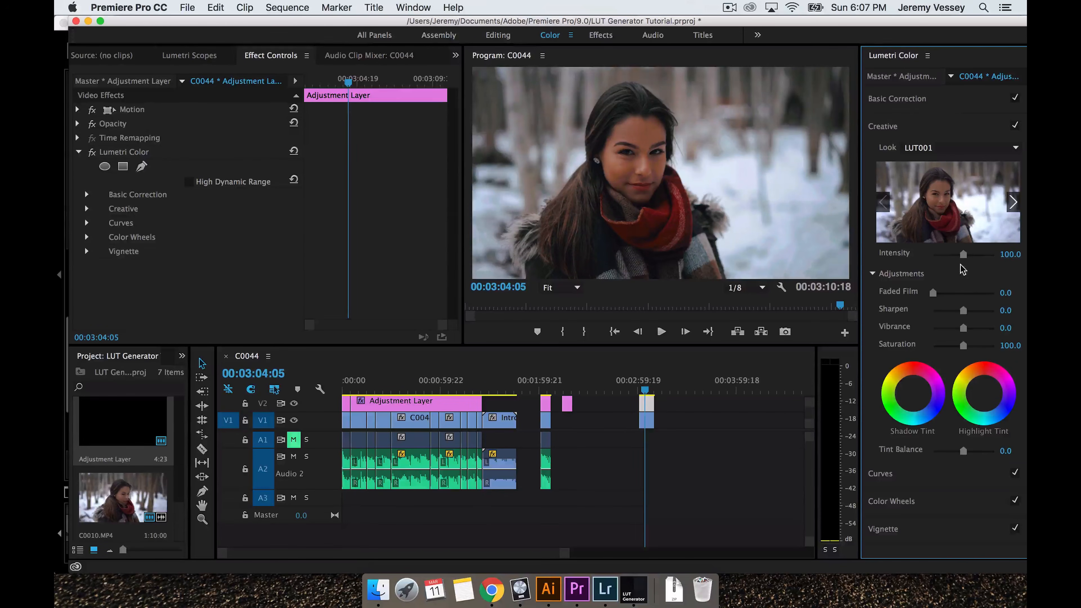
pyautogui.moveTo(962, 256); pyautogui.dragTo(948, 257)
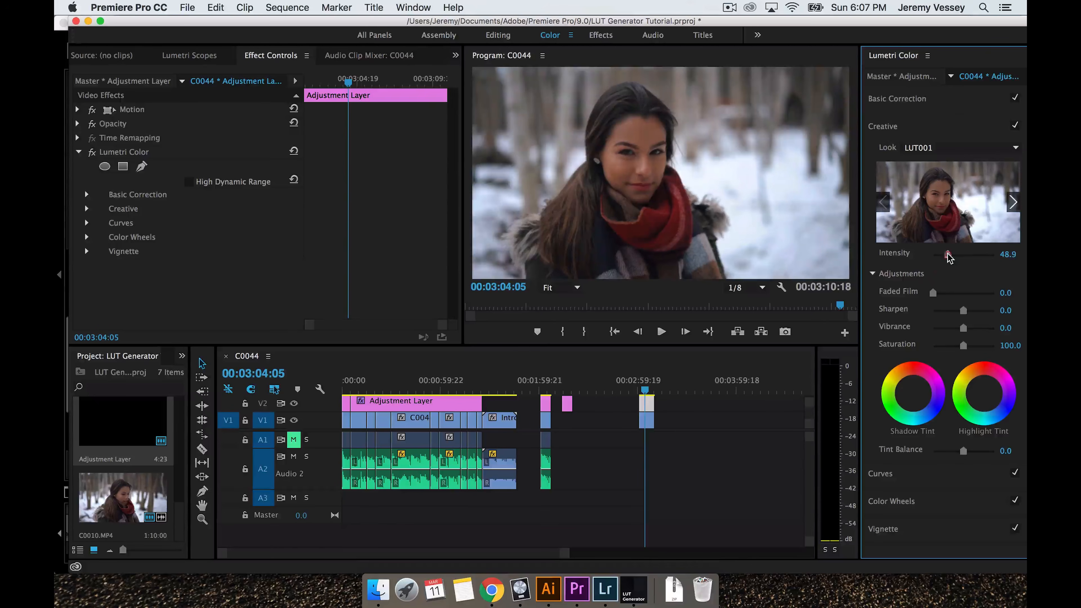
# - Set the adjustment layer's Exposure to 0.4, Contrast to 26.7, Highlights to -17.8, Whites to -11.1 and basic Saturation to 108.9
pyautogui.click(954, 100)
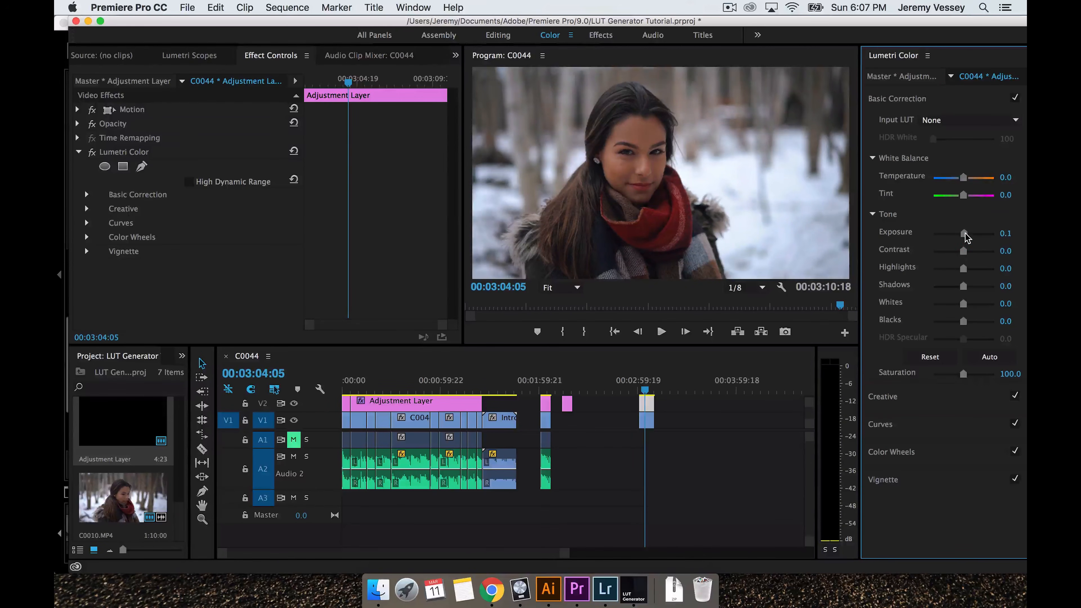
pyautogui.moveTo(963, 268); pyautogui.dragTo(958, 273)
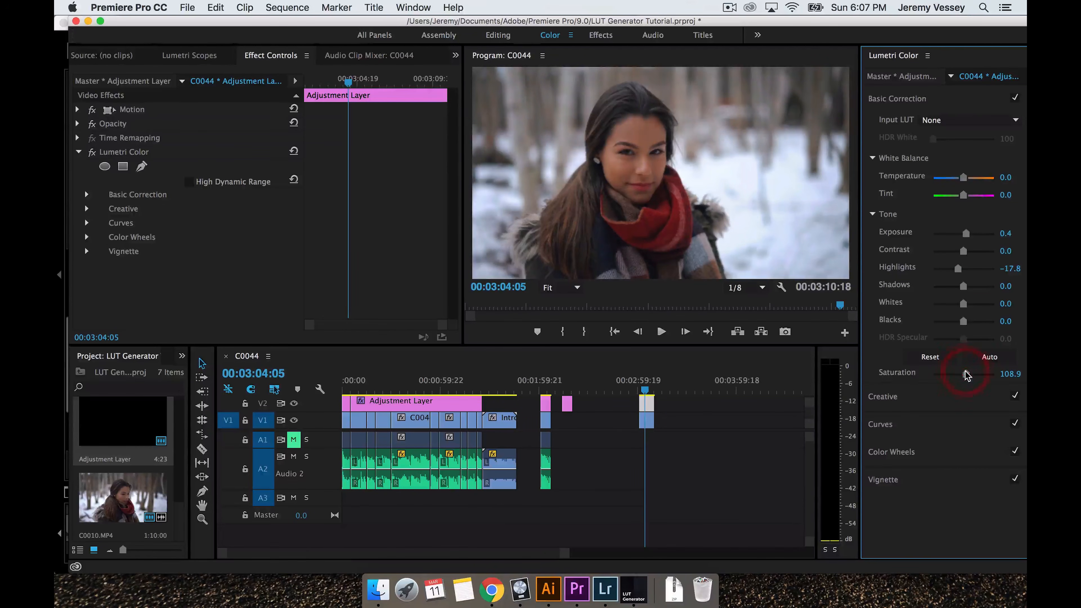
pyautogui.moveTo(966, 252); pyautogui.dragTo(973, 254)
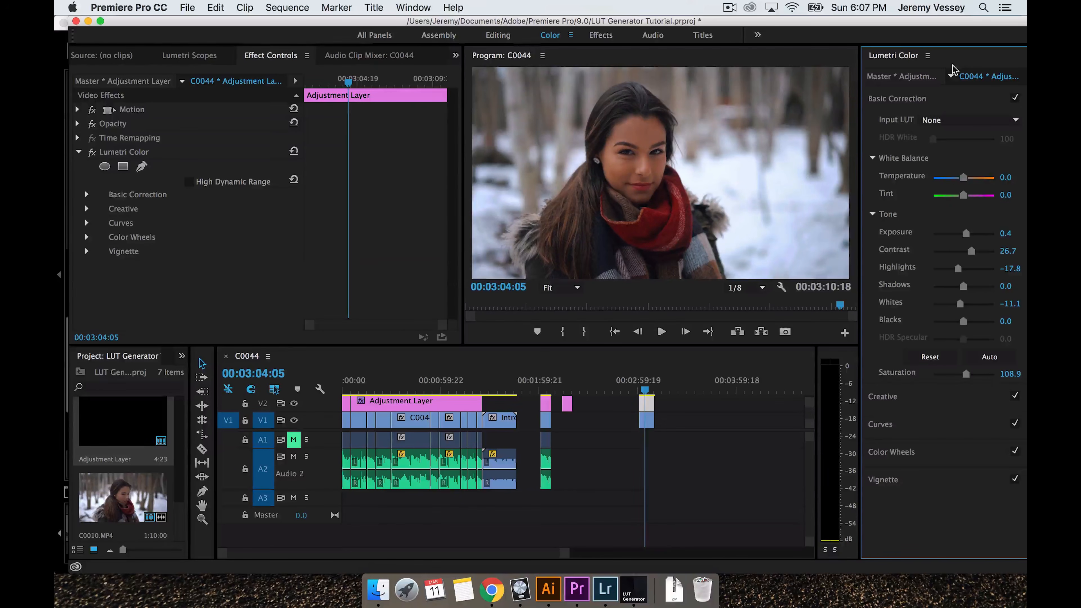
pyautogui.click(928, 56)
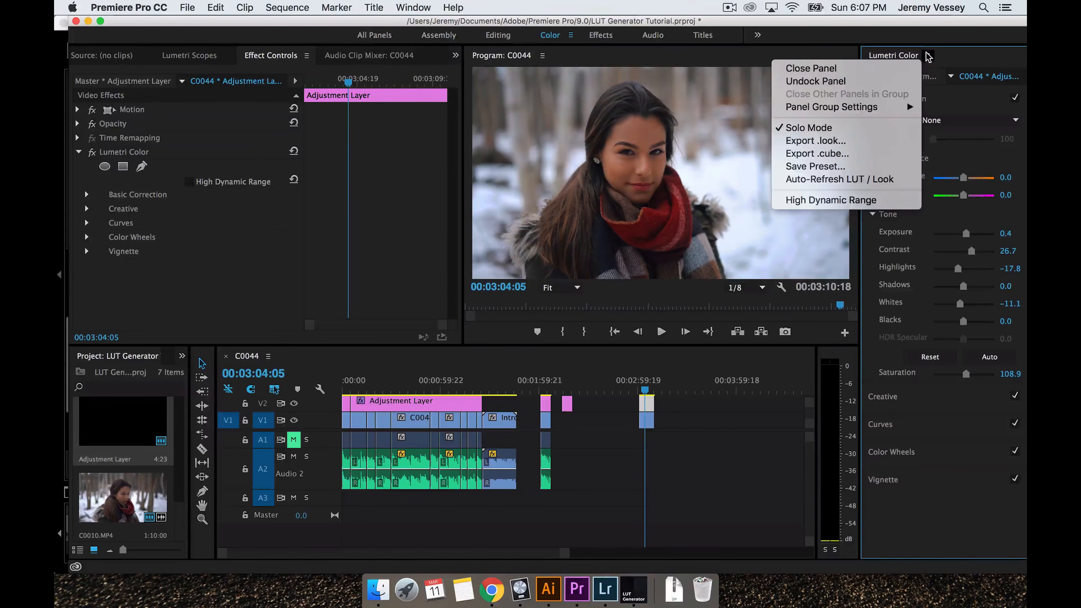
pyautogui.click(929, 56)
pyautogui.click(928, 58)
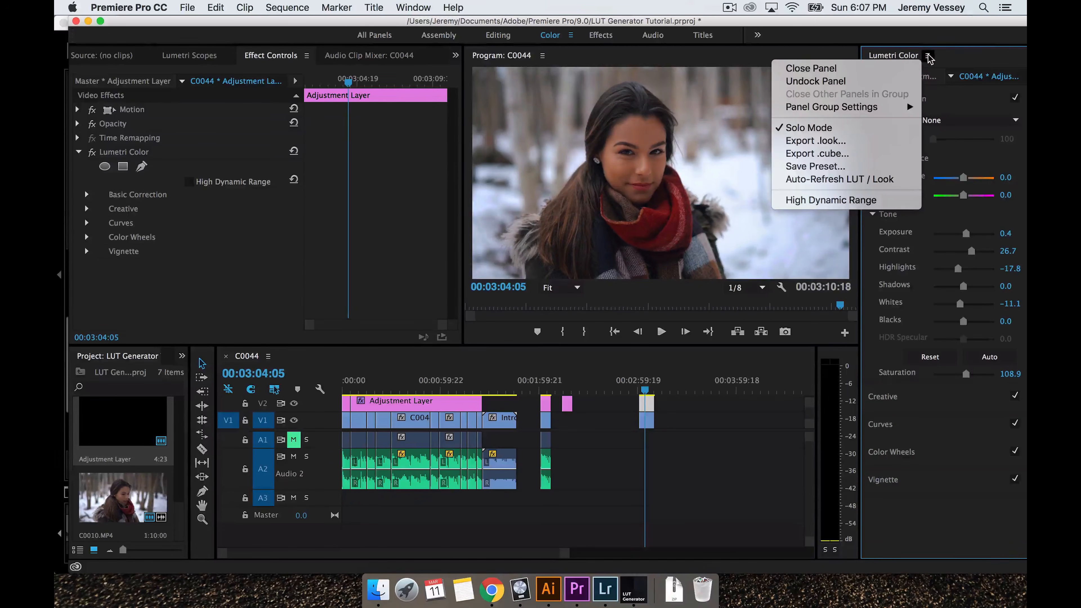
pyautogui.click(837, 155)
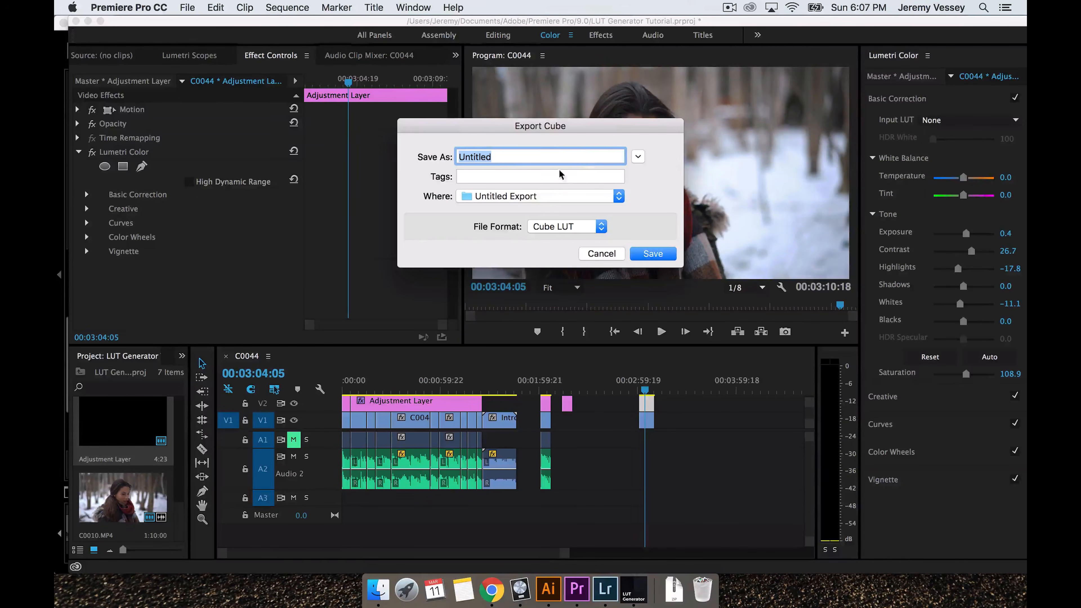
pyautogui.click(602, 254)
# - Move the playhead to 00:03:05:00 and turn track V2's visibility off and on to compare the portrait with and without the grade
pyautogui.moveTo(645, 394); pyautogui.dragTo(647, 394)
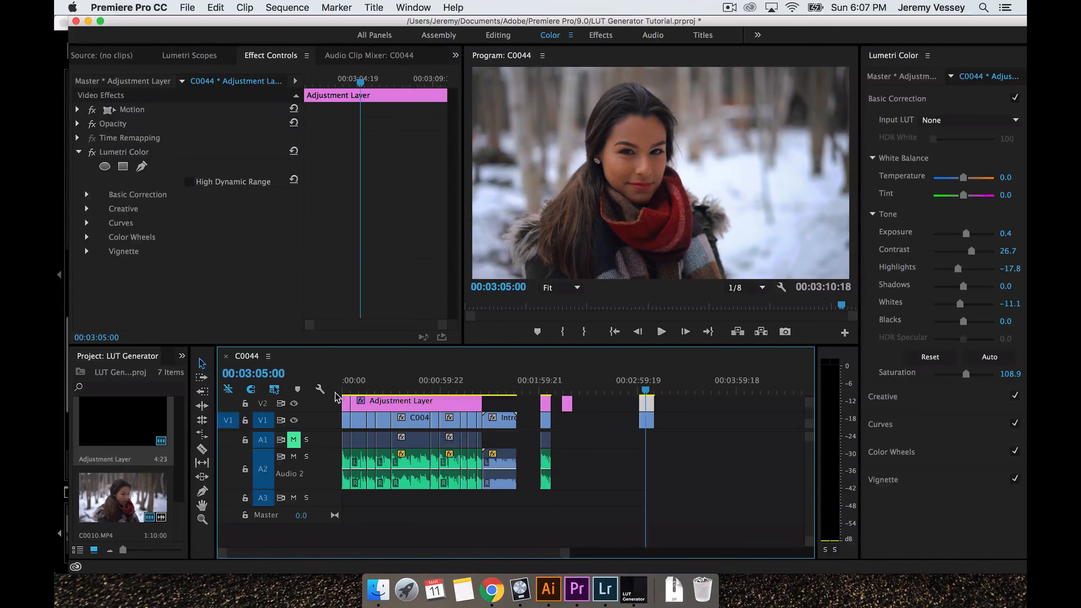
pyautogui.click(294, 403)
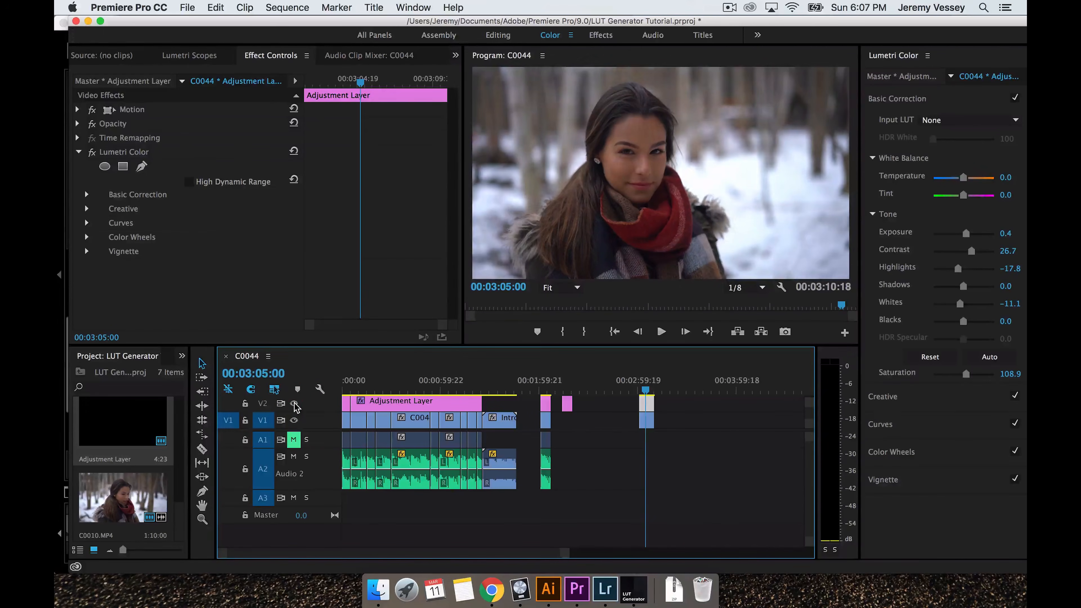
pyautogui.click(294, 403)
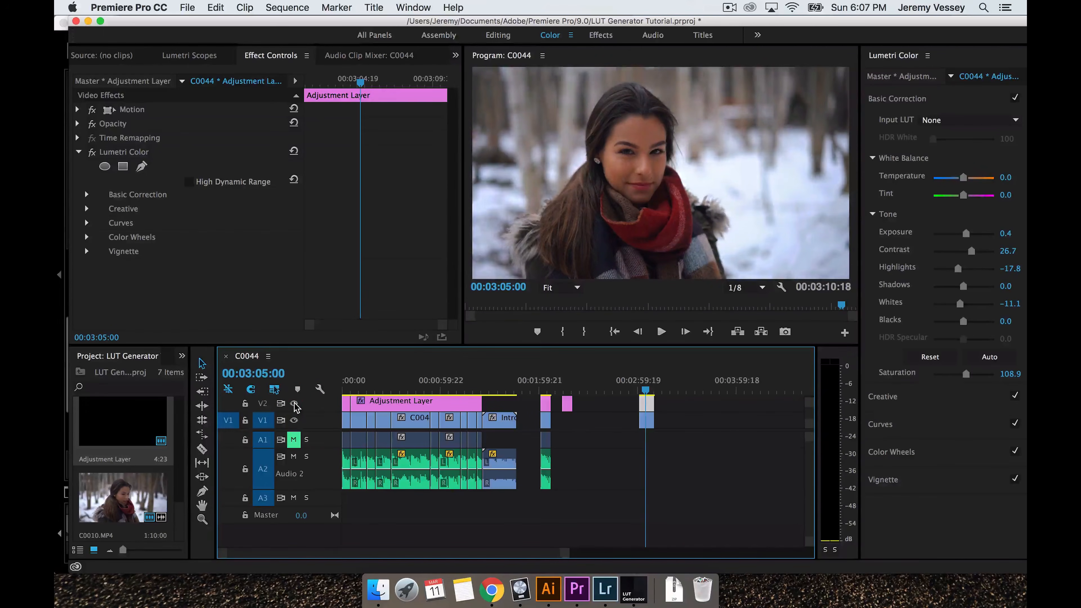
# - Refine the grade by setting Highlights to -35.6, Exposure to about 0.6 and the LUT001 look's Intensity to 62.2
pyautogui.click(953, 272)
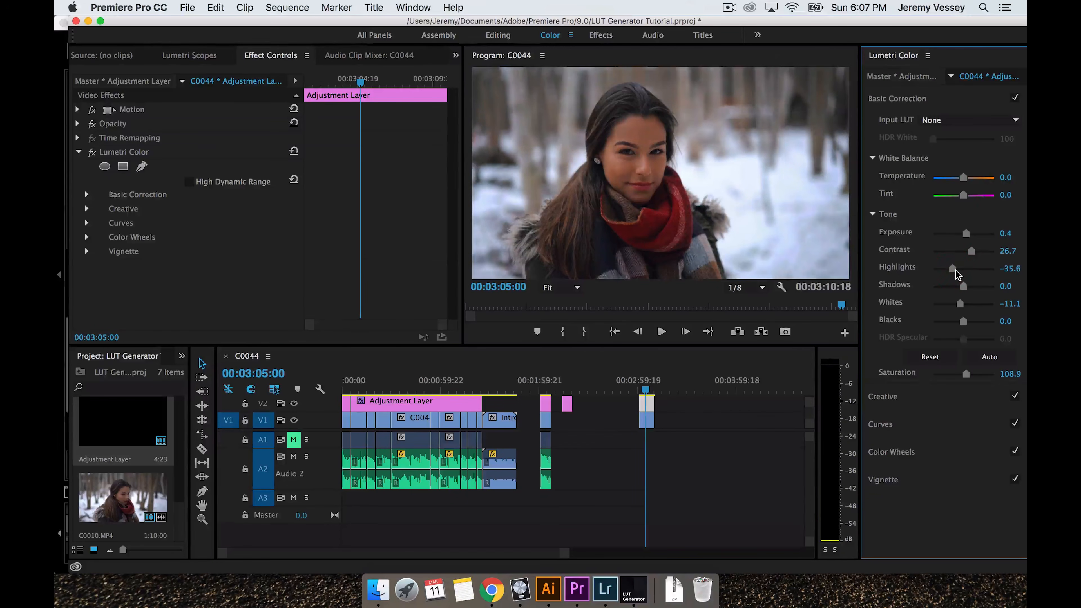
pyautogui.moveTo(970, 232); pyautogui.dragTo(968, 232)
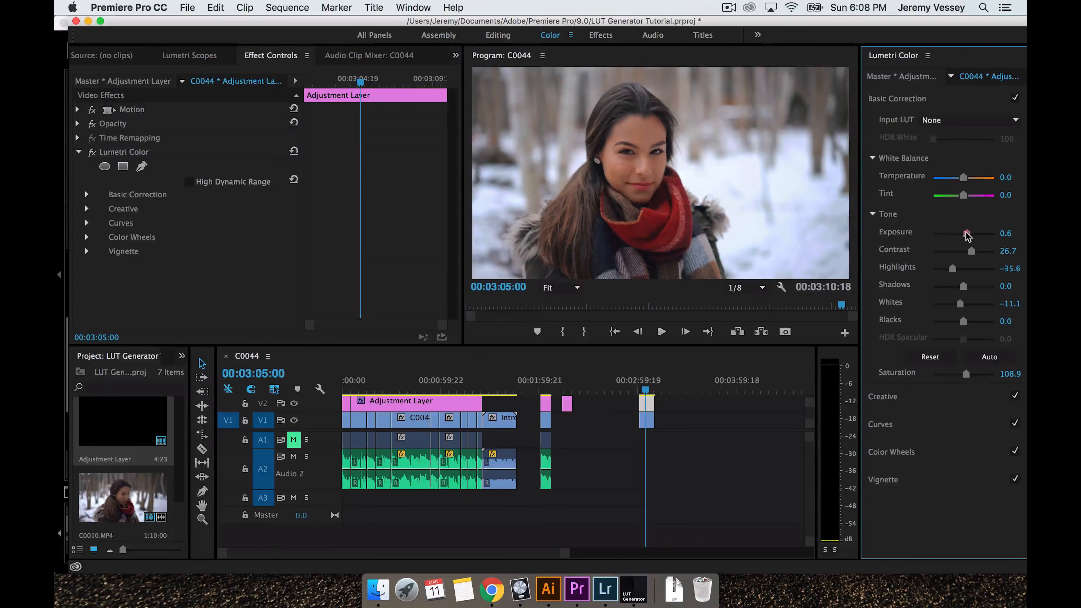
pyautogui.click(913, 396)
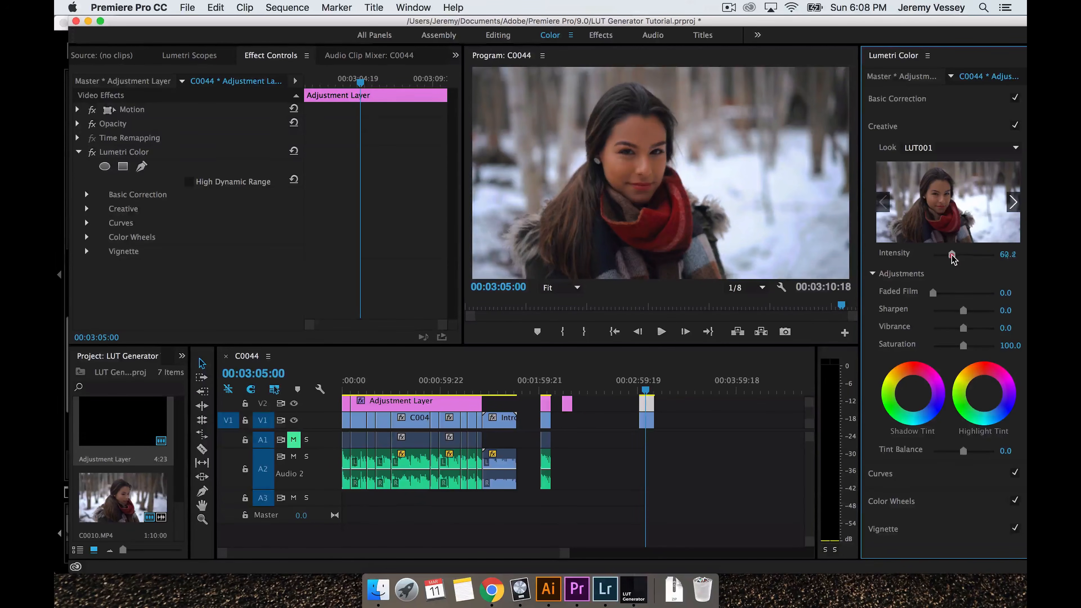
pyautogui.click(929, 55)
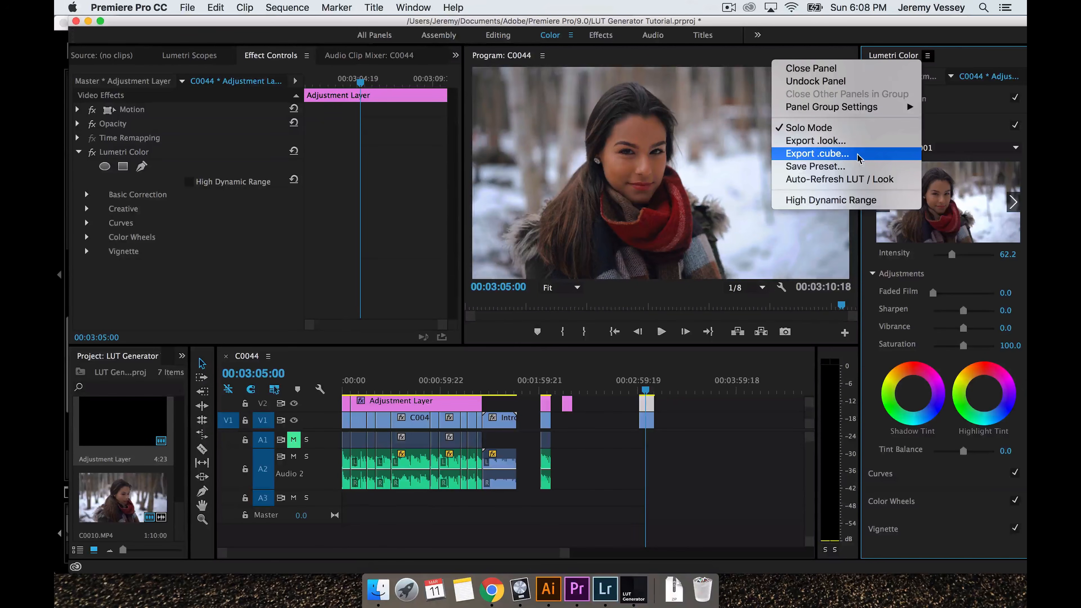
pyautogui.click(955, 51)
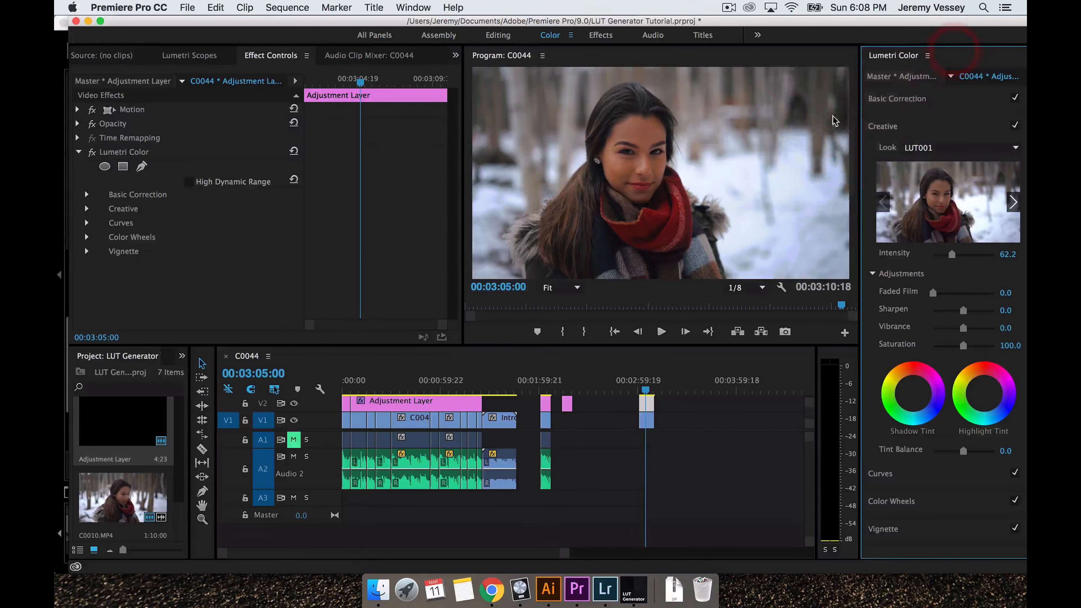
# - Play back the graded portrait clip from about 00:03:02:13 to review the look
pyautogui.moveTo(646, 386); pyautogui.dragTo(646, 382)
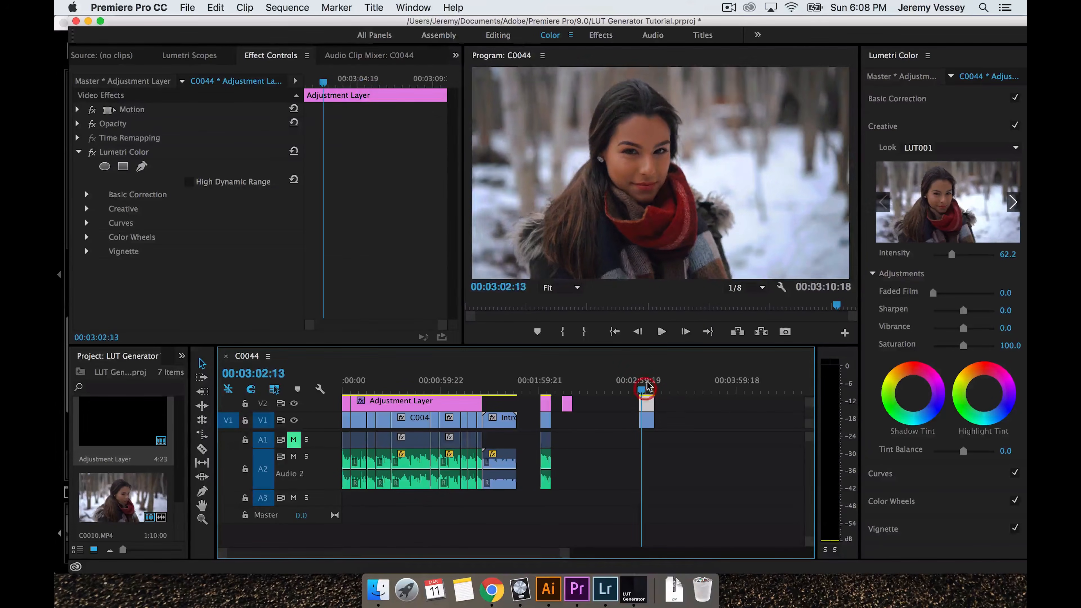
pyautogui.click(661, 332)
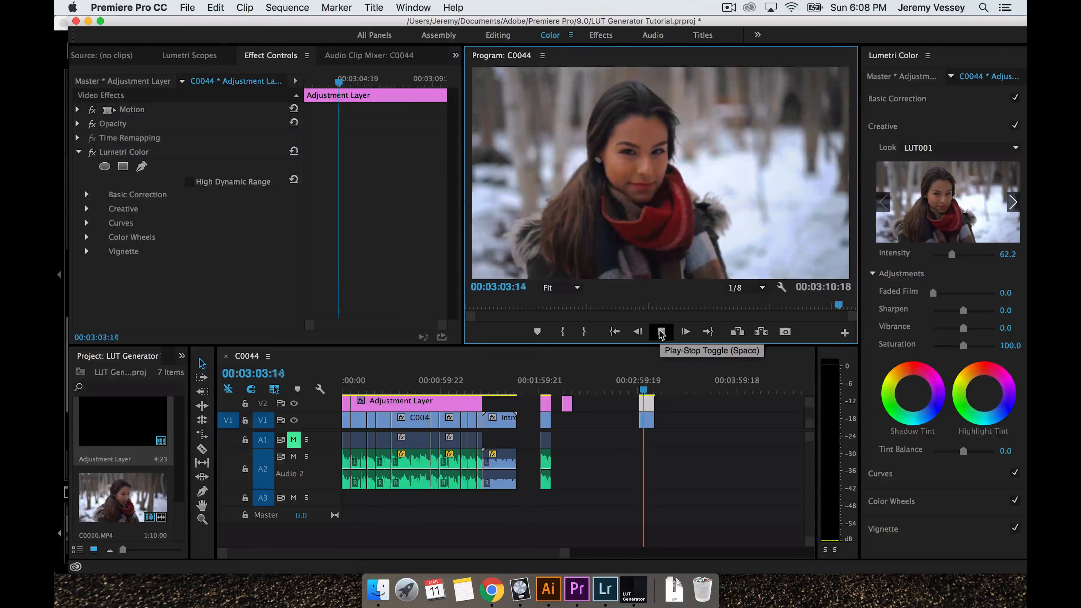